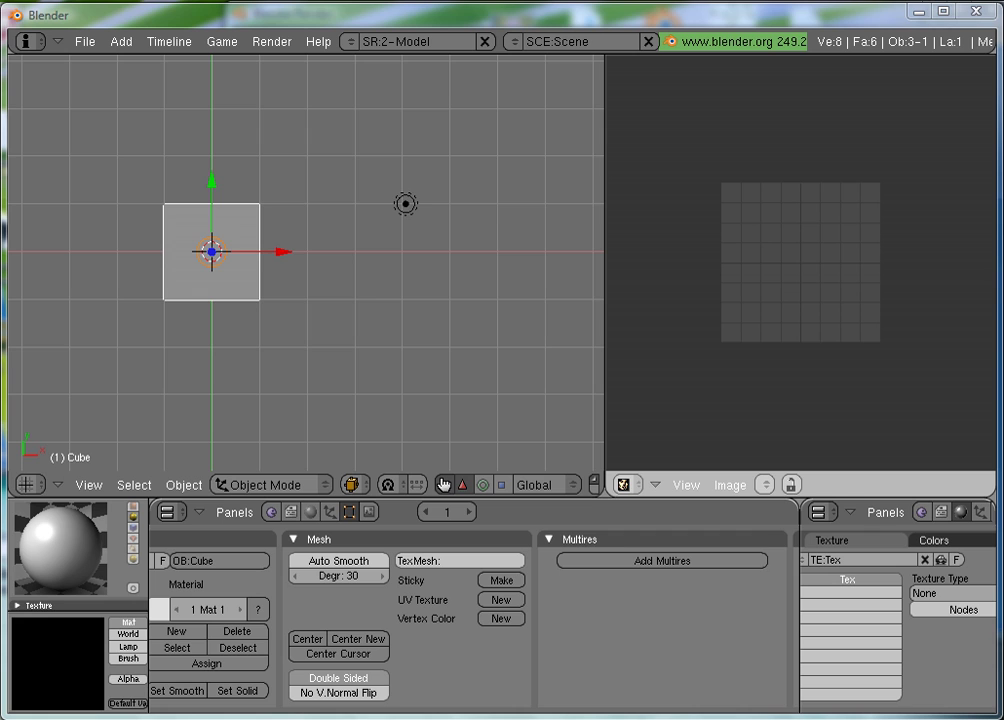
Select the default cube and erase it from the scene.
right_click(229, 259)
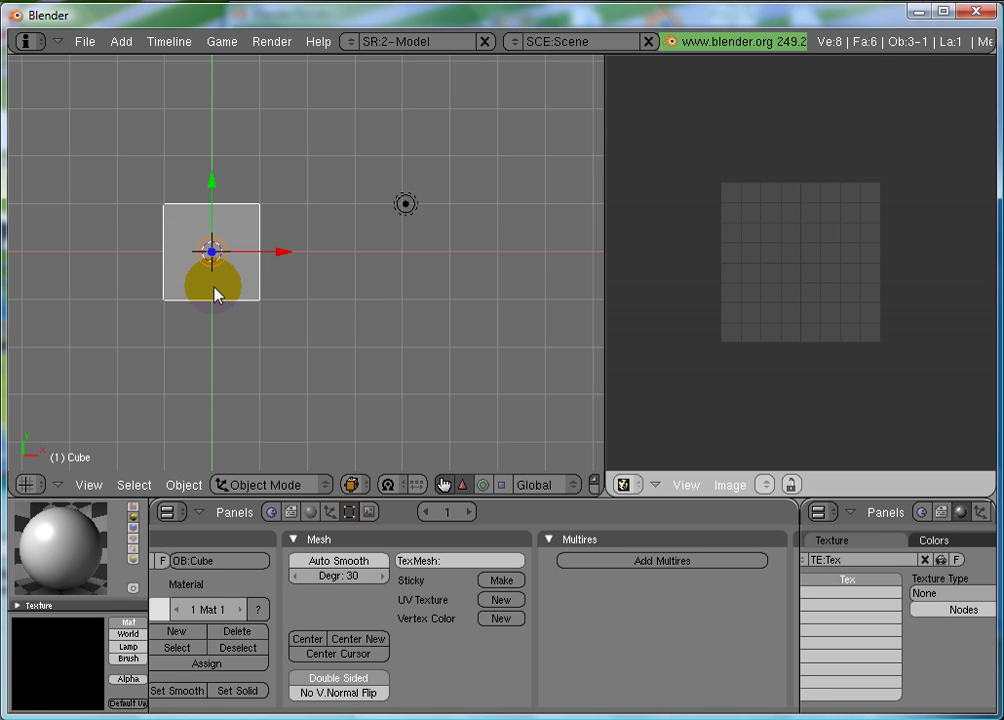
key("x")
left_click(213, 292)
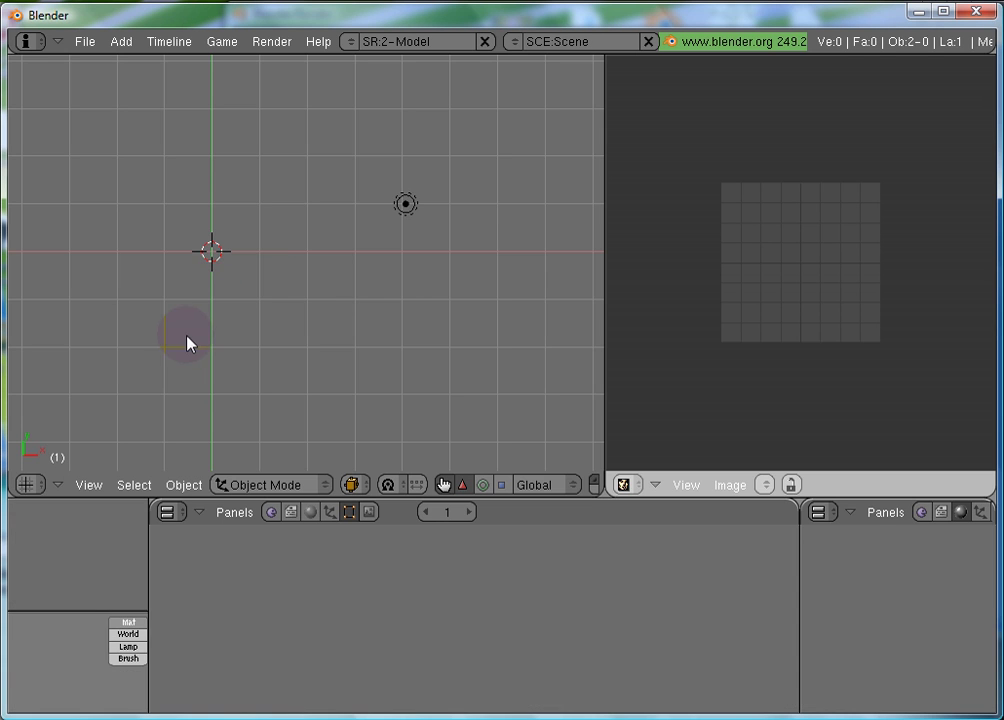
Add a new Text object at the 3D cursor from the Add menu.
key("space")
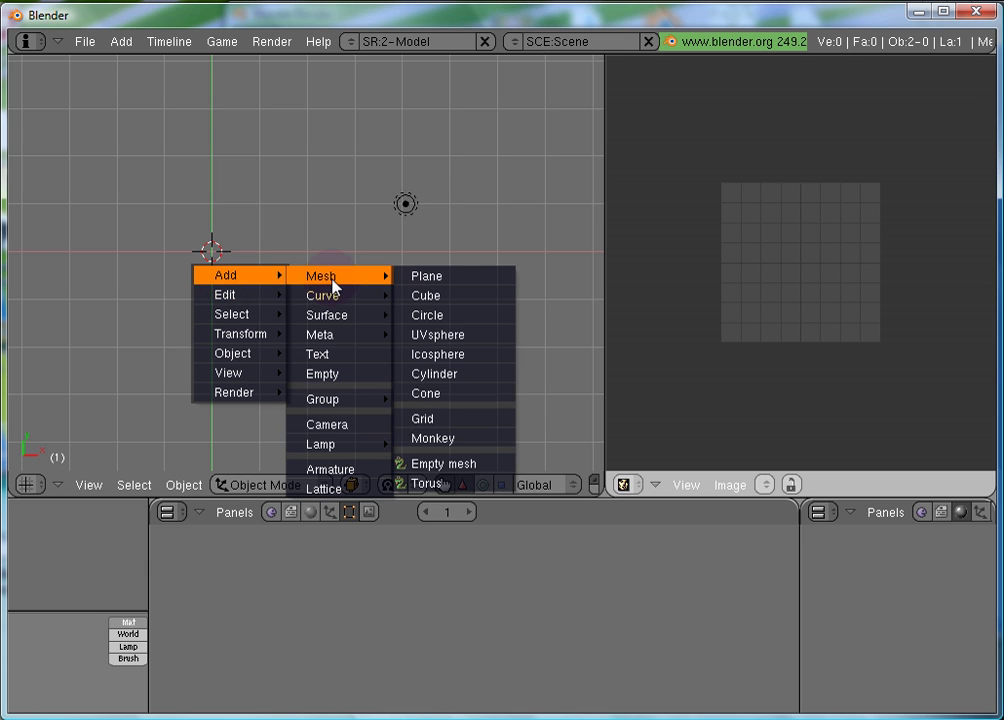
mouse_move(331, 454)
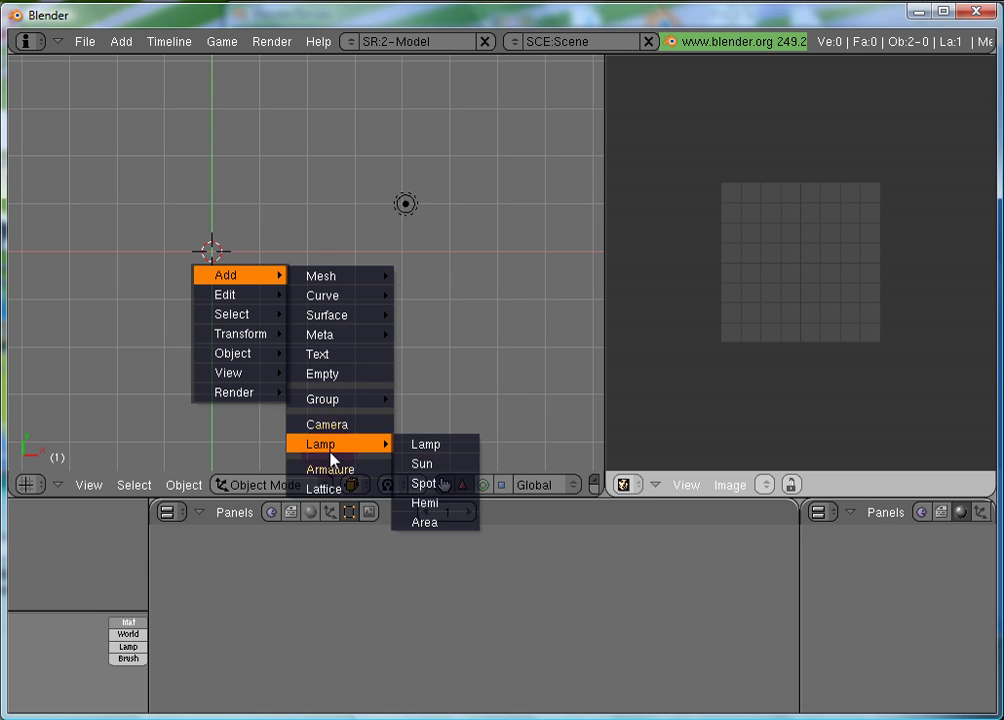
left_click(332, 358)
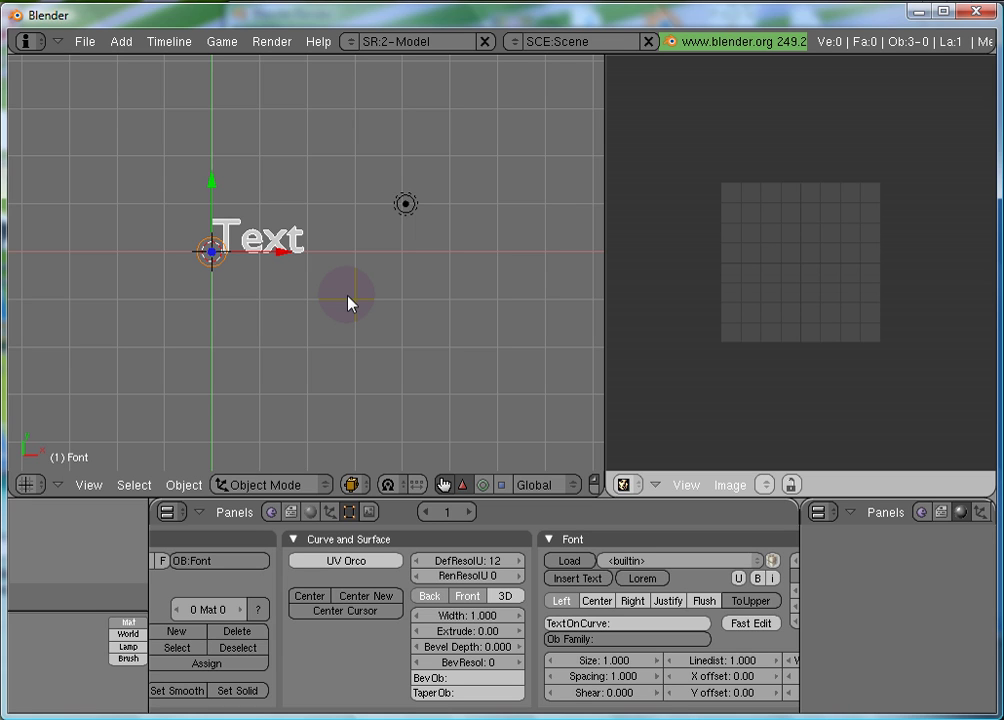
Replace the placeholder word 'Text' with '3D Effects' in text edit mode.
key("Tab")
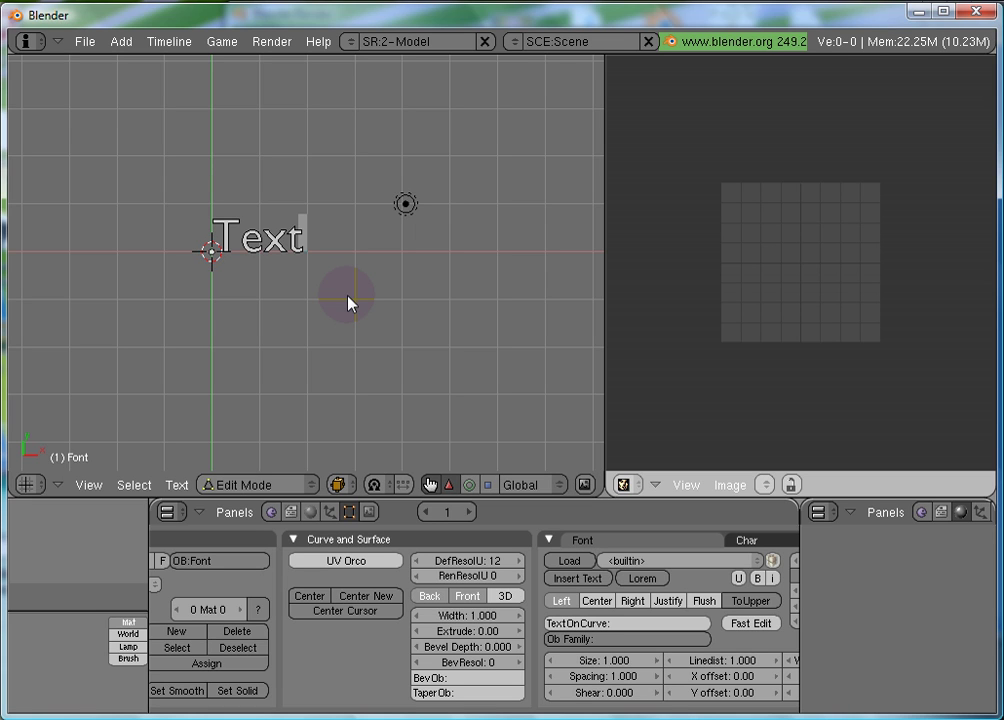
key("BackSpace")
key("BackSpace")
key("BackSpace")
key("BackSpace")
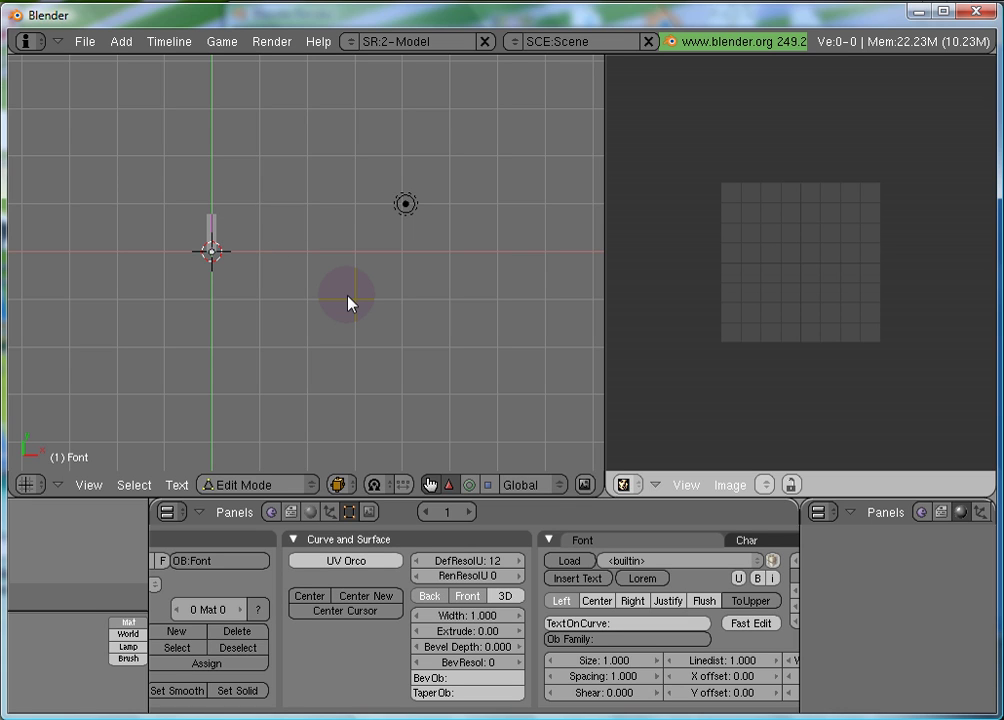
type("3D ")
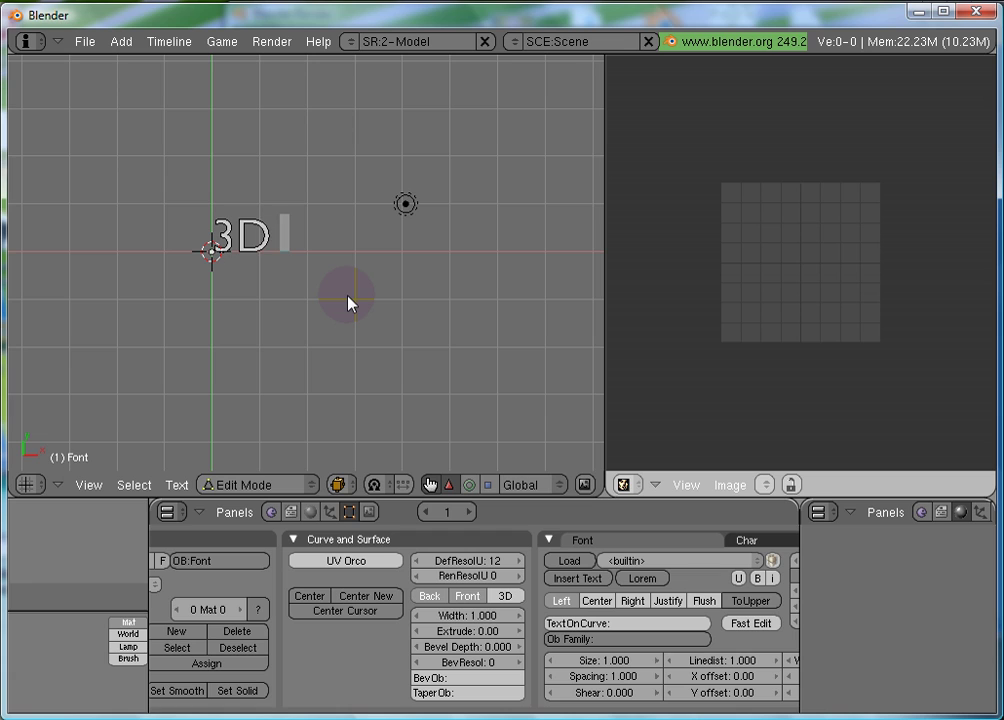
type("Effects")
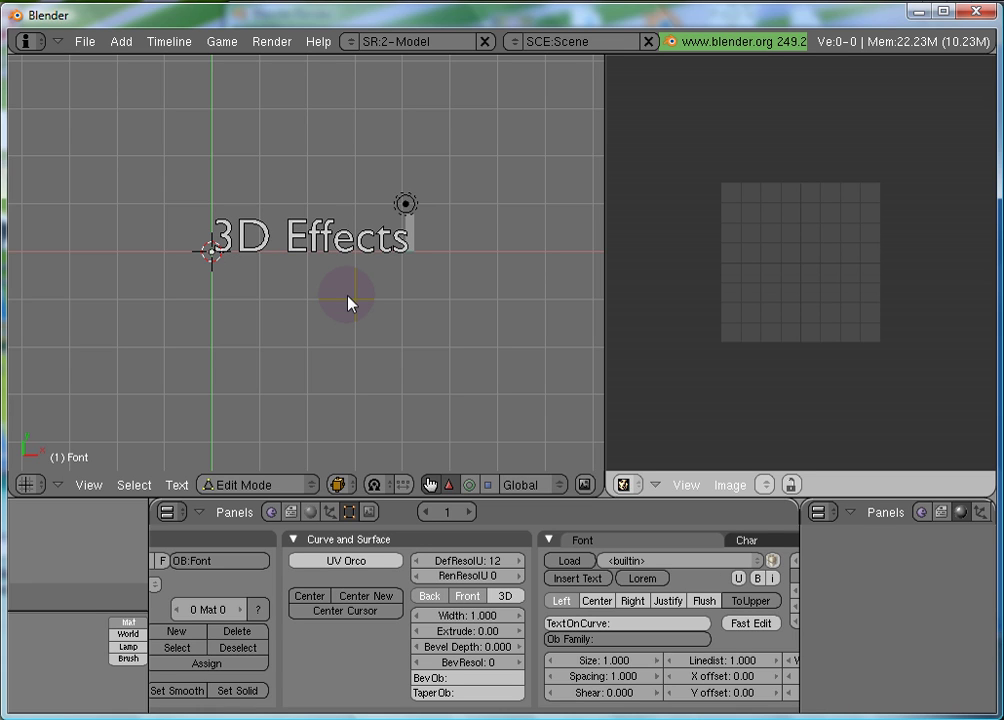
key("Tab")
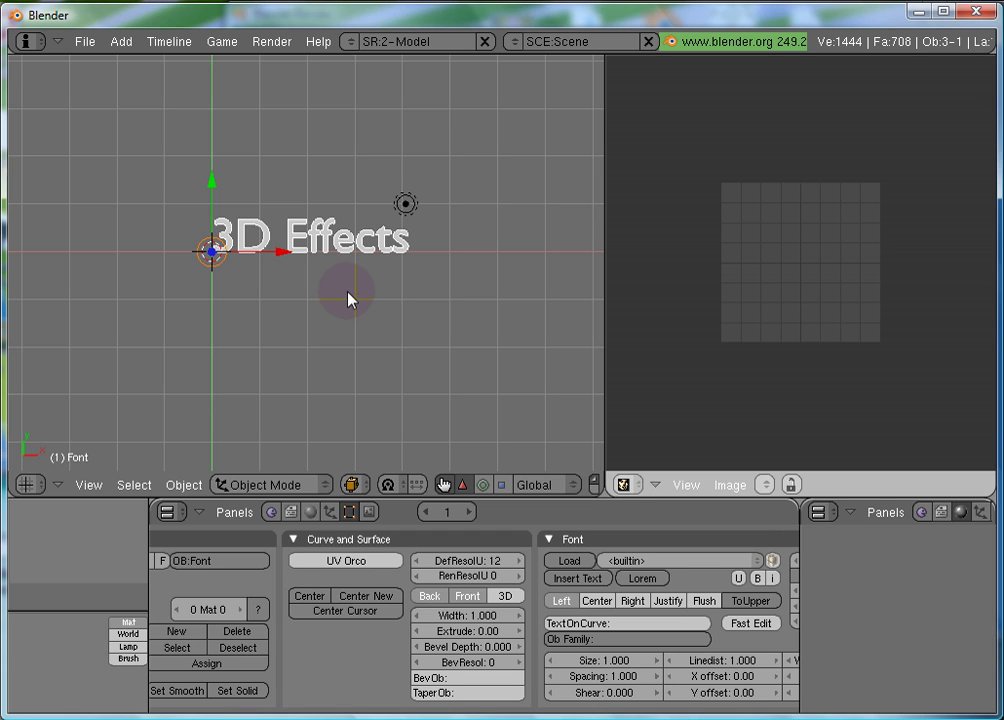
key("Tab")
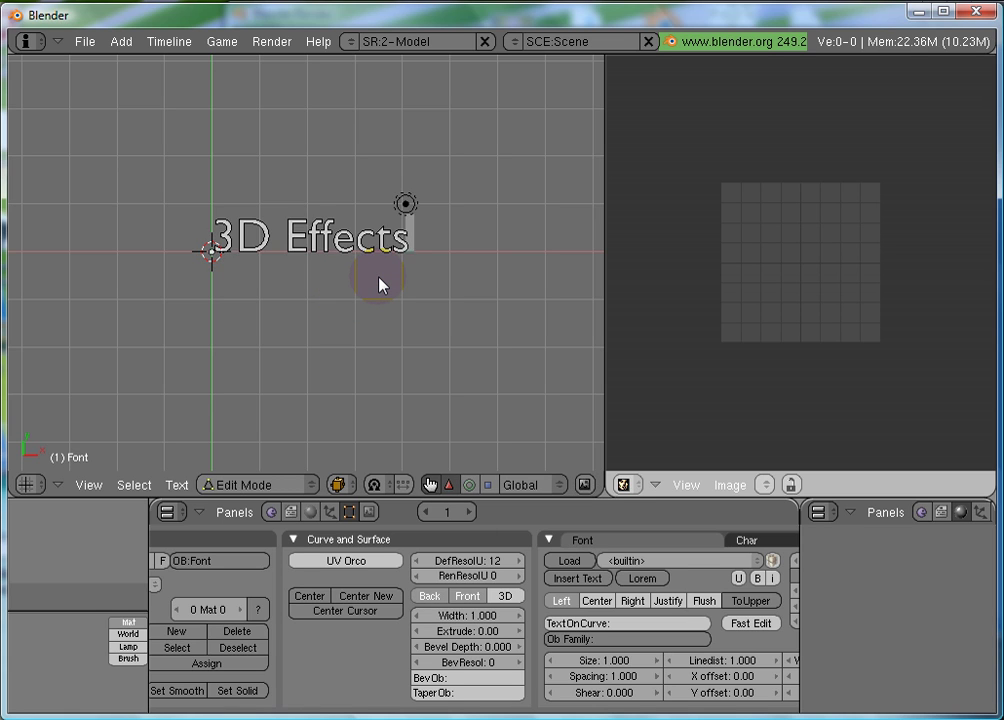
Orbit and zoom the view to see the 3D Effects text from a tilted angle.
key("Tab")
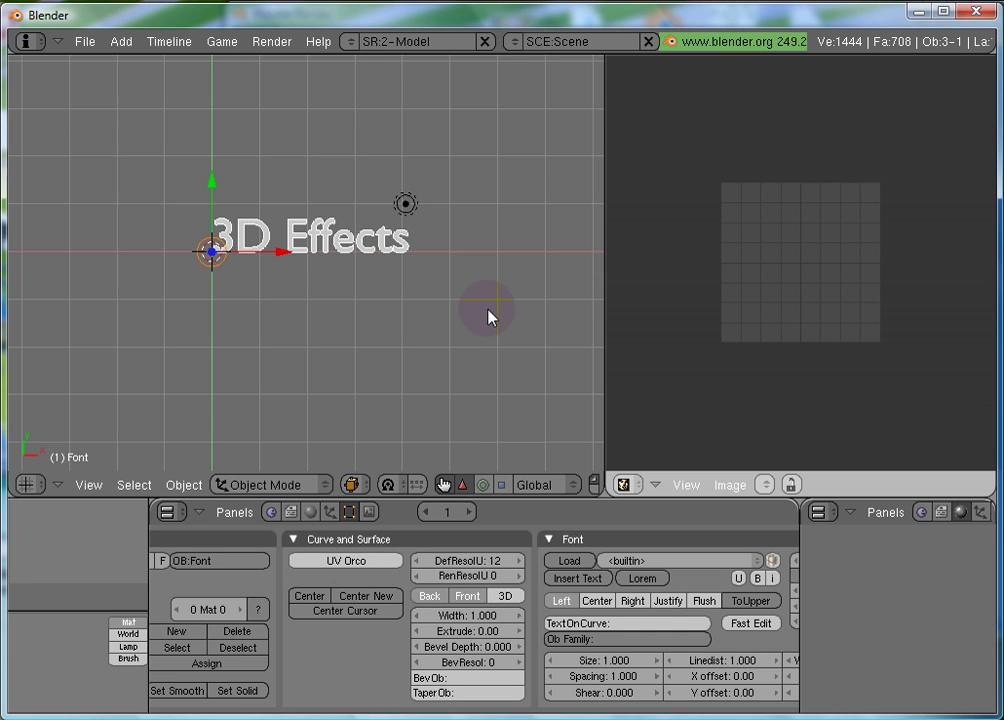
middle_click_drag(497, 312, 402, 296)
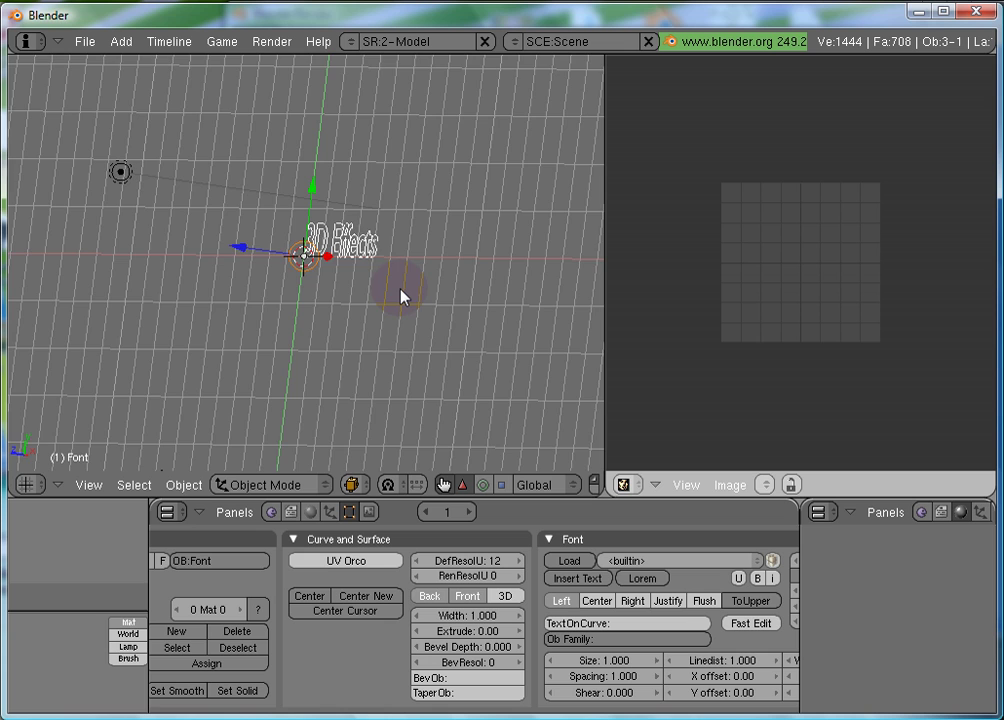
scroll(401, 296, "up", 6)
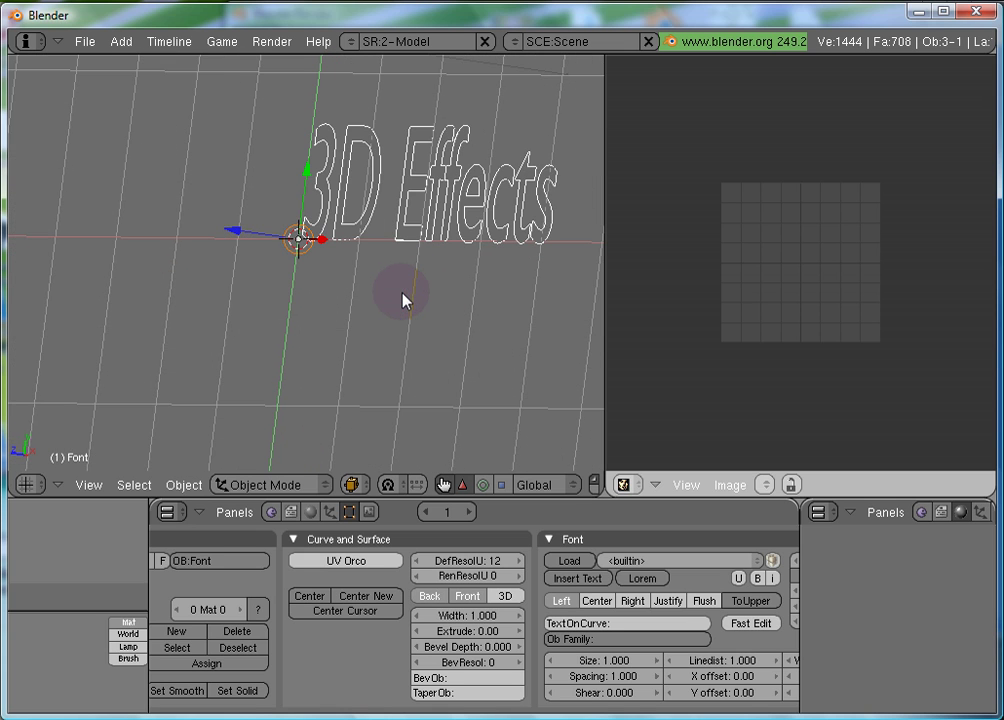
scroll(404, 298, "down", 1)
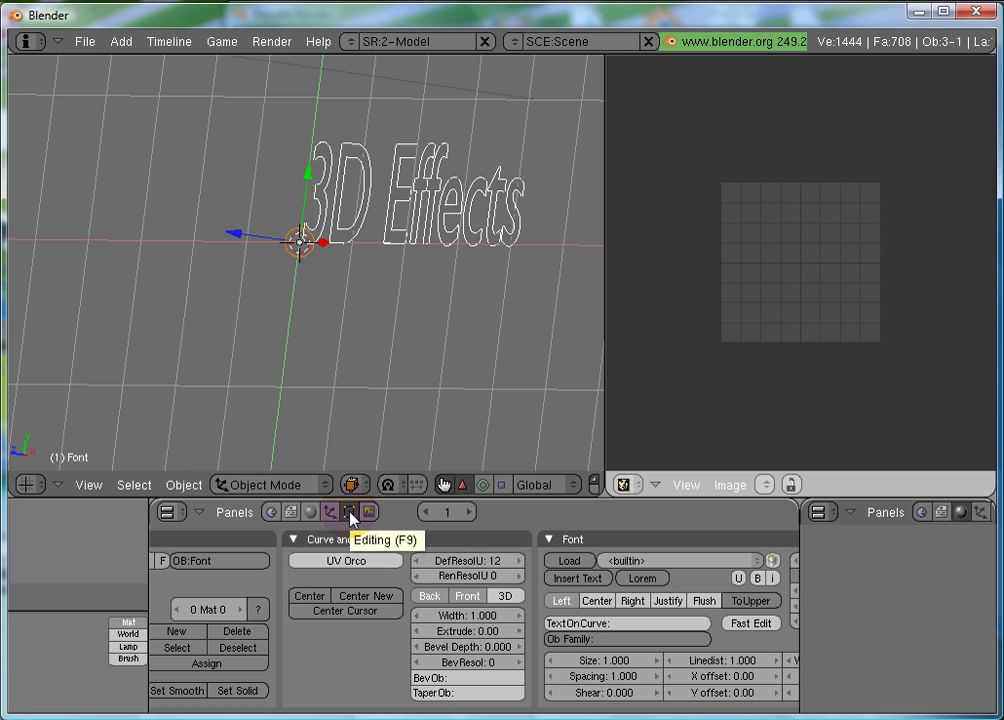
Set Extrude to 0.20, Bevel Depth to 0.030 and BevResol to 16 for the text.
left_click(519, 631)
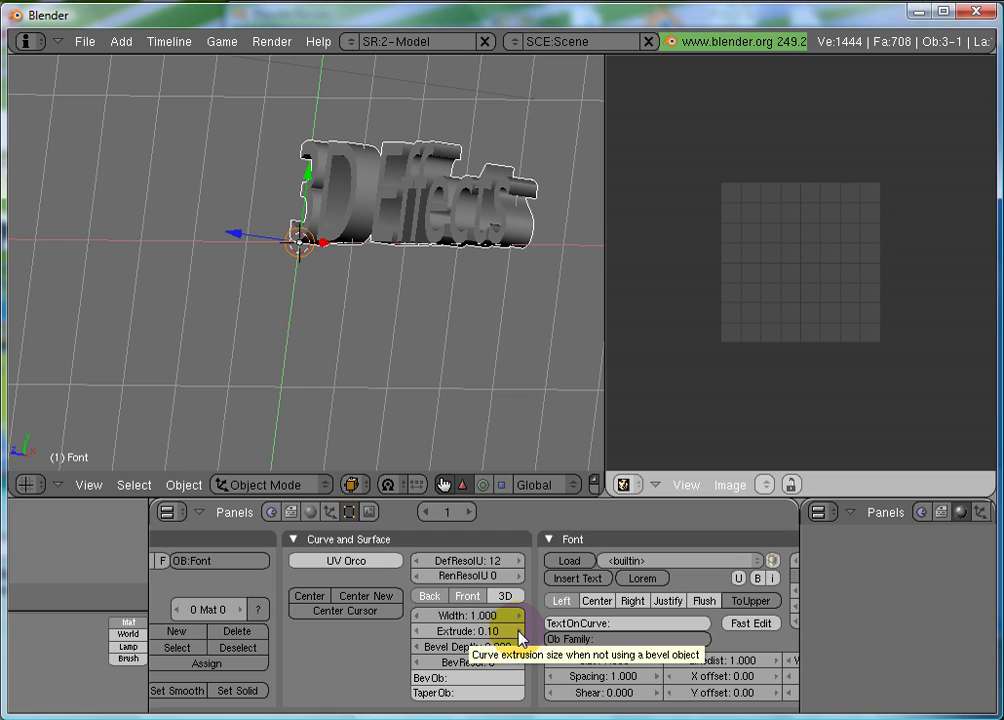
left_click(519, 631)
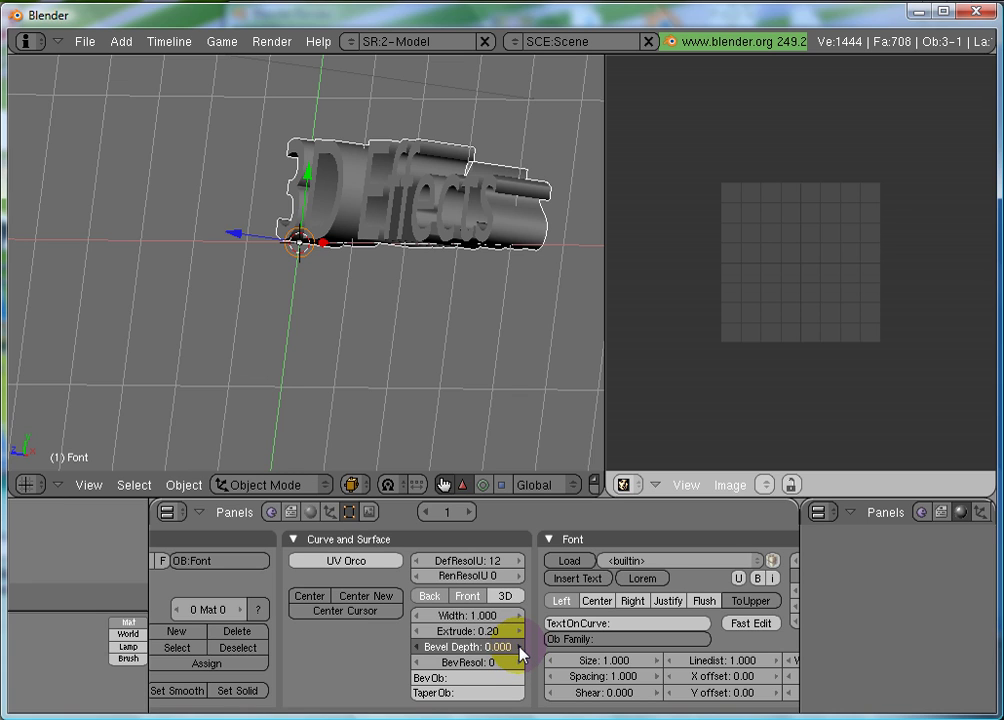
left_click(519, 647)
left_click(519, 647)
left_click(519, 647)
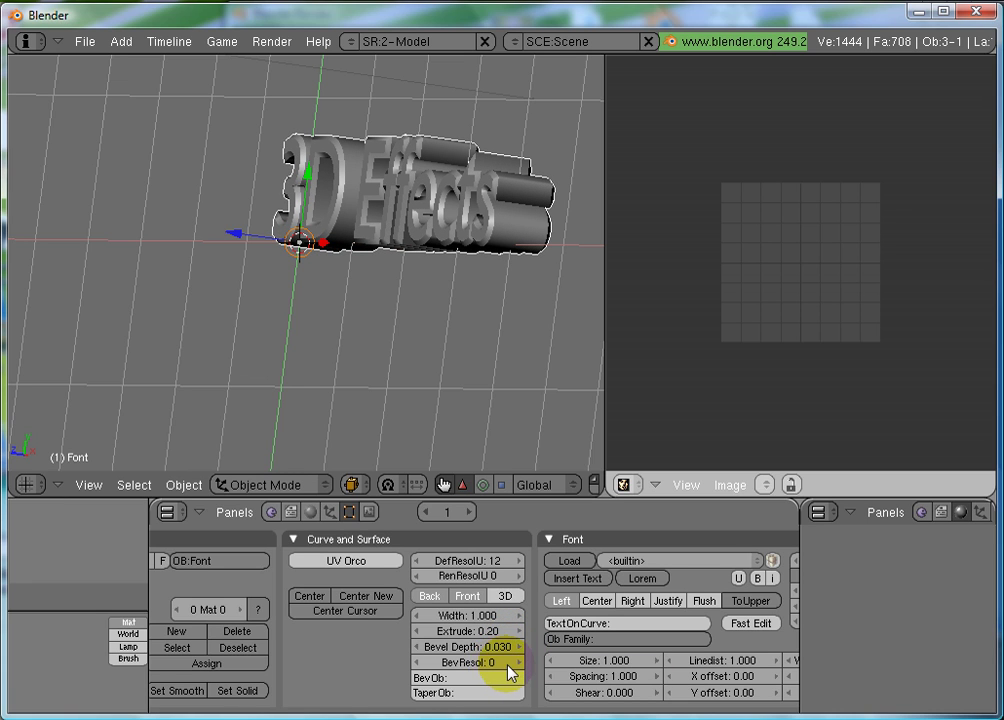
left_click_drag(466, 663, 440, 490)
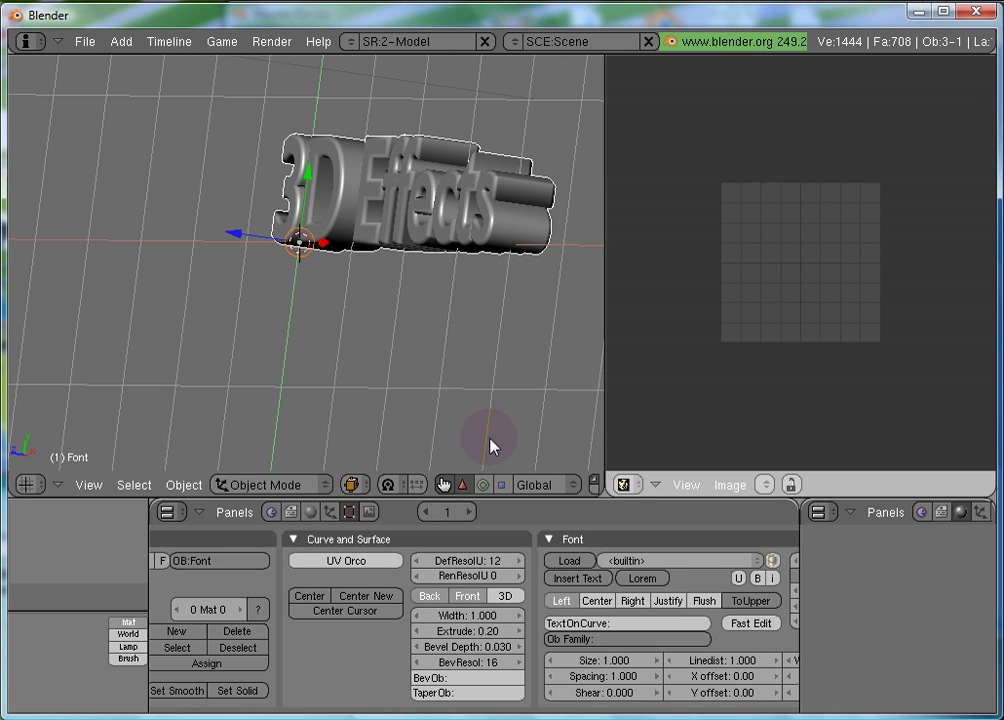
Switch to front orthographic view, then open and cancel the font file browser.
key("KP_1")
scroll(512, 400, "down", 2)
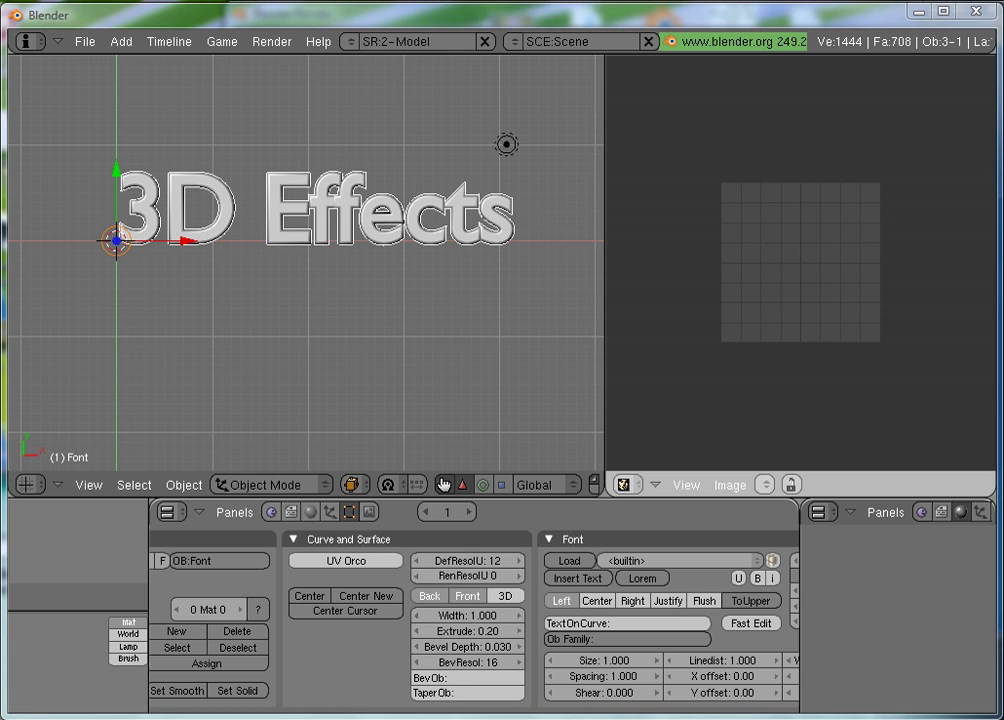
left_click(569, 561)
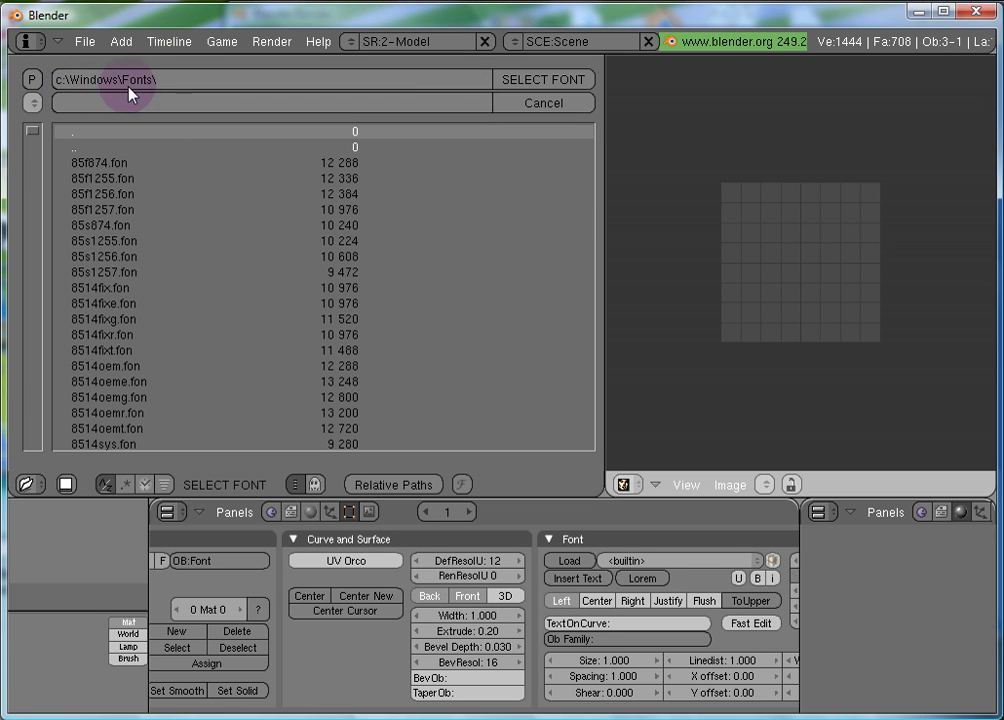
left_click(515, 103)
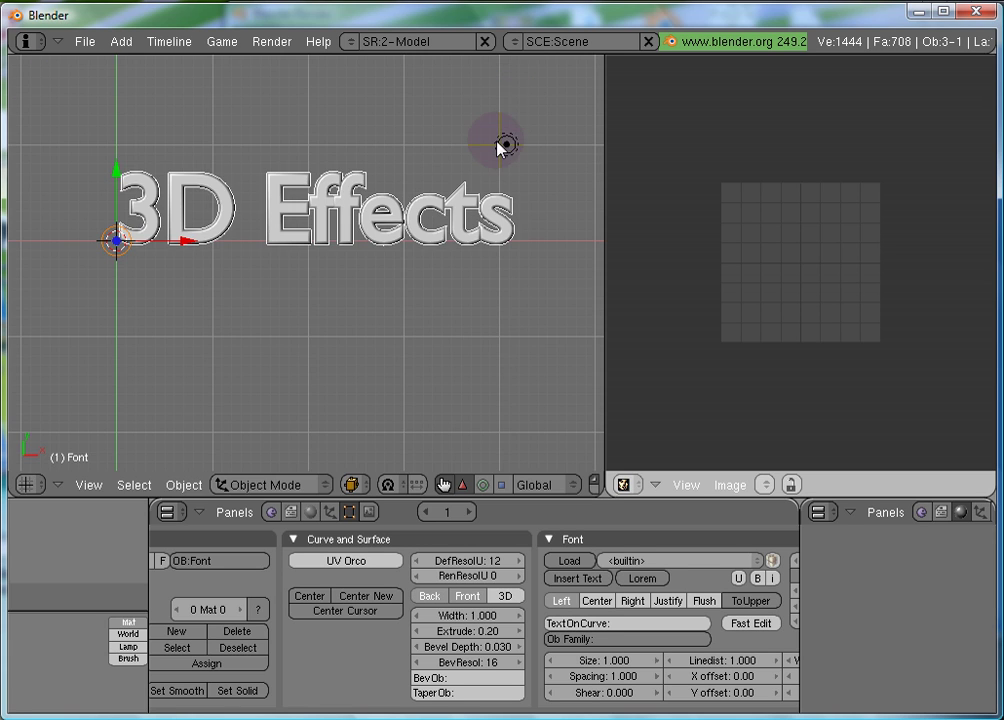
Check the c:\Windows\Fonts\ Fonts path in File Paths, then collapse the preferences area.
left_click_drag(478, 53, 511, 250)
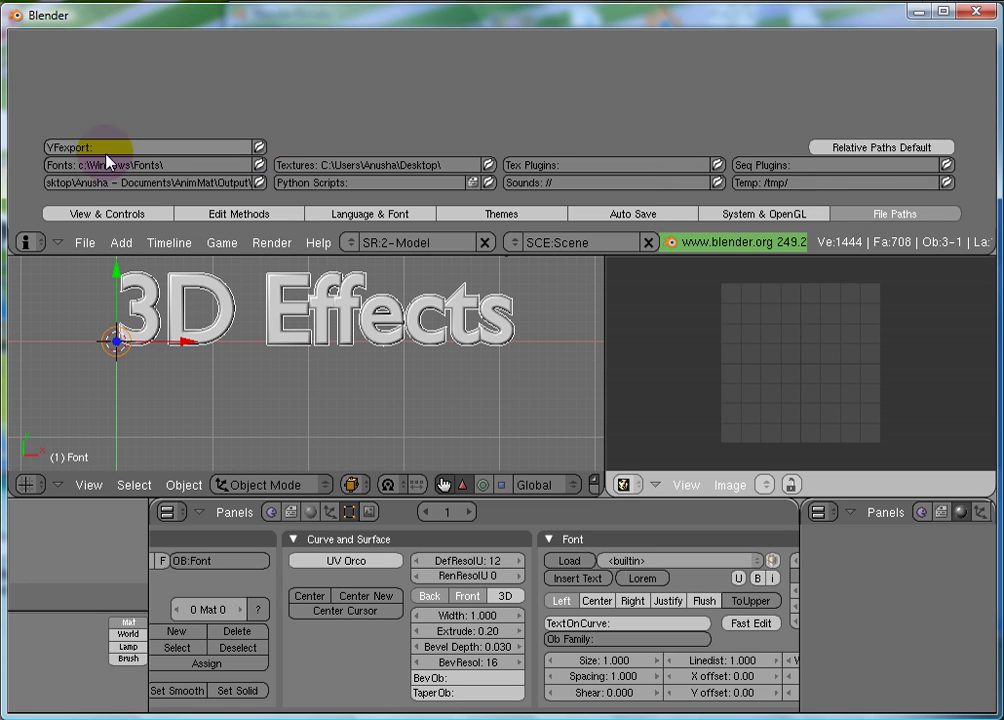
left_click_drag(98, 164, 129, 164)
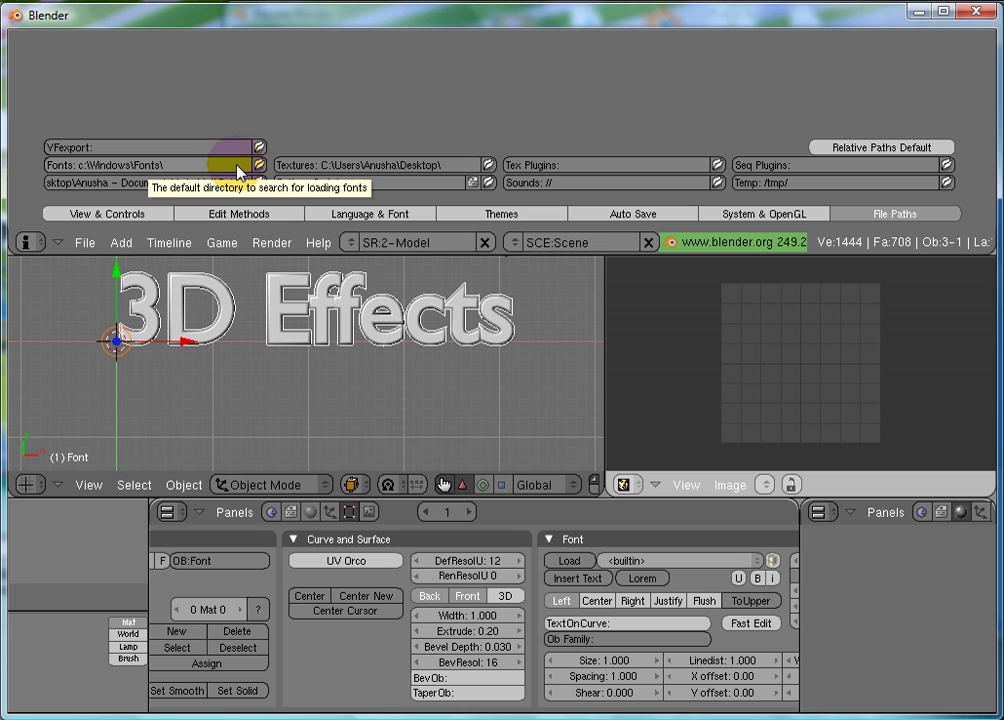
left_click(84, 242)
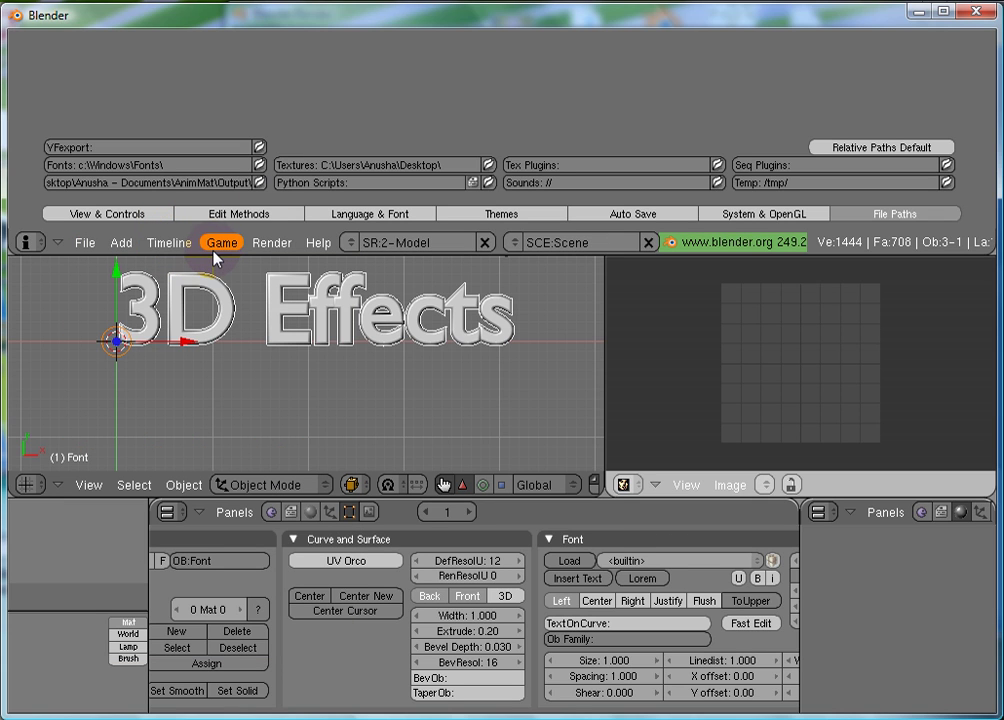
left_click_drag(175, 229, 231, 34)
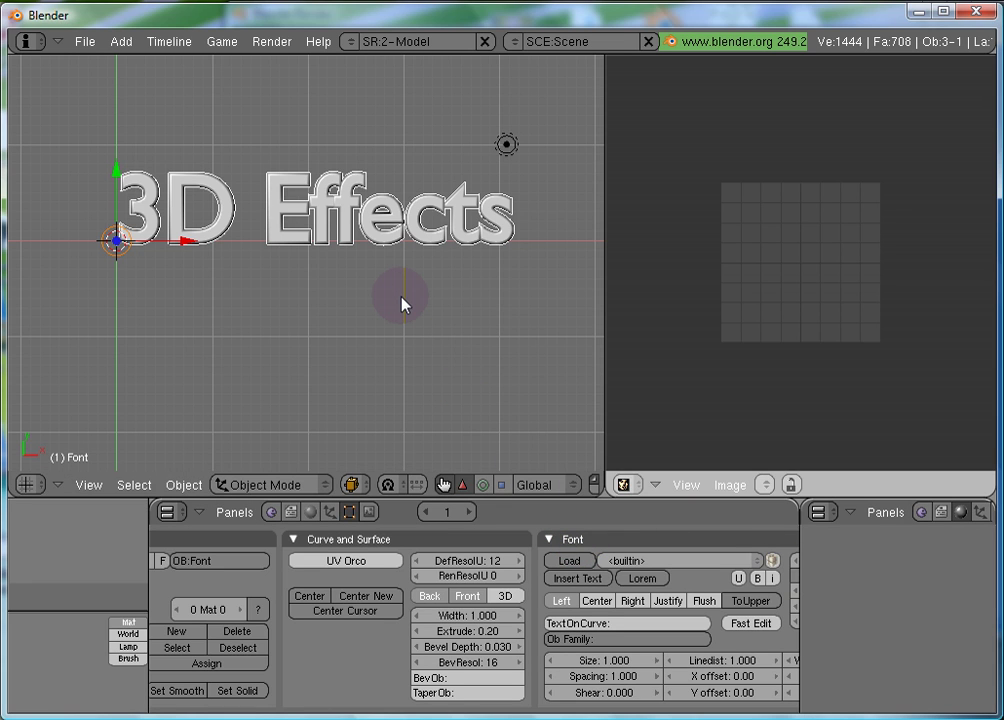
In camera view, scale the text down to about 0.83 and move it right and down into frame.
key("KP_0")
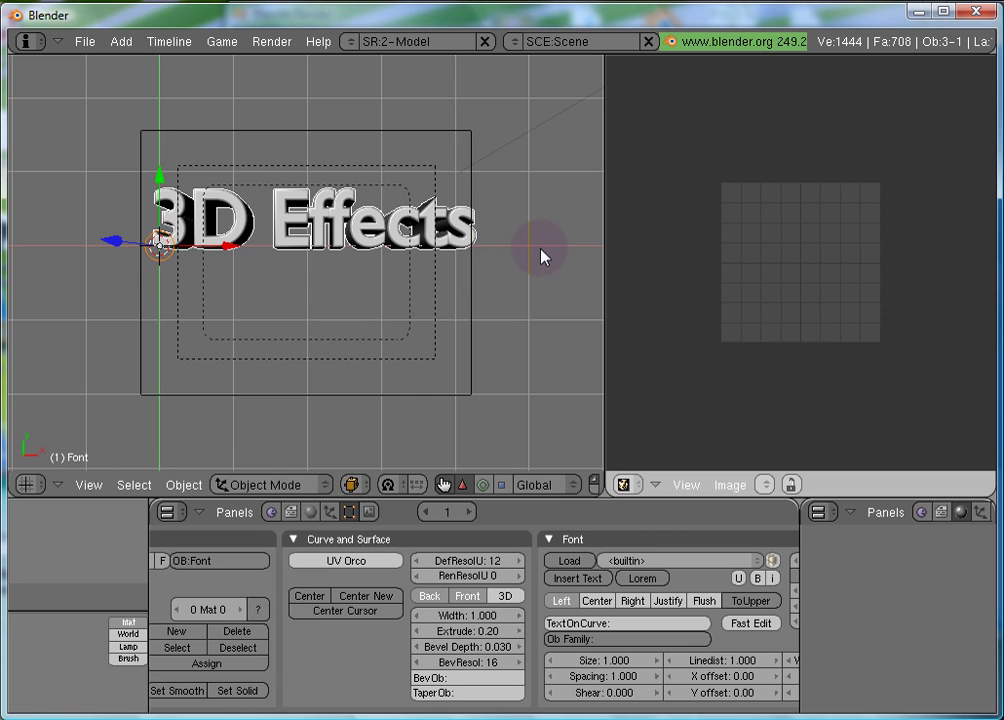
key("s")
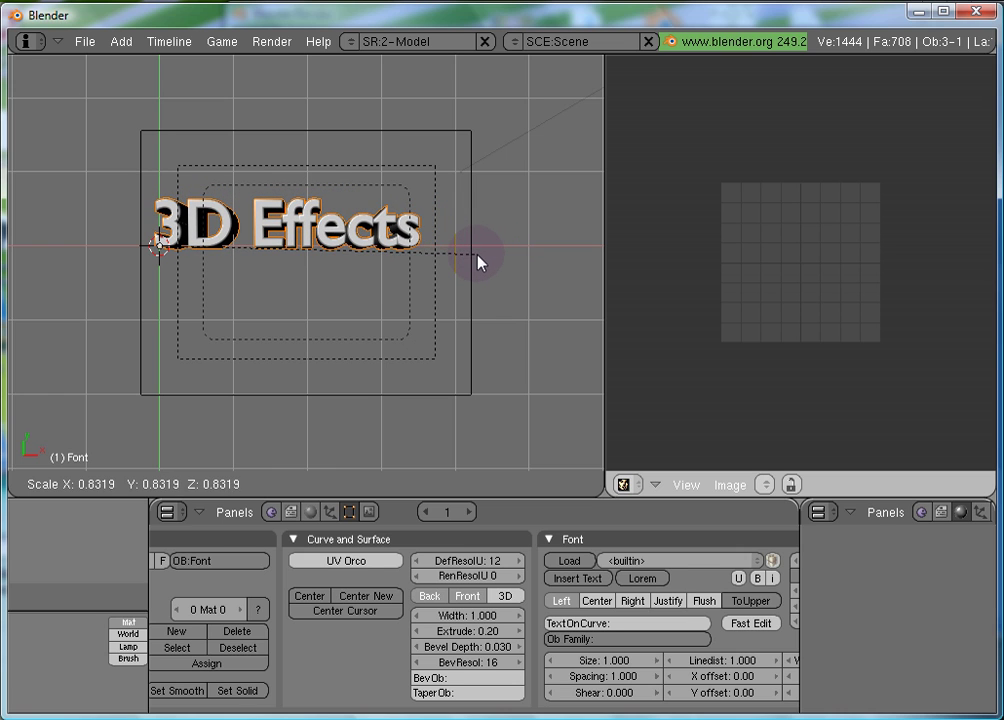
left_click(477, 260)
left_click_drag(222, 256, 246, 252)
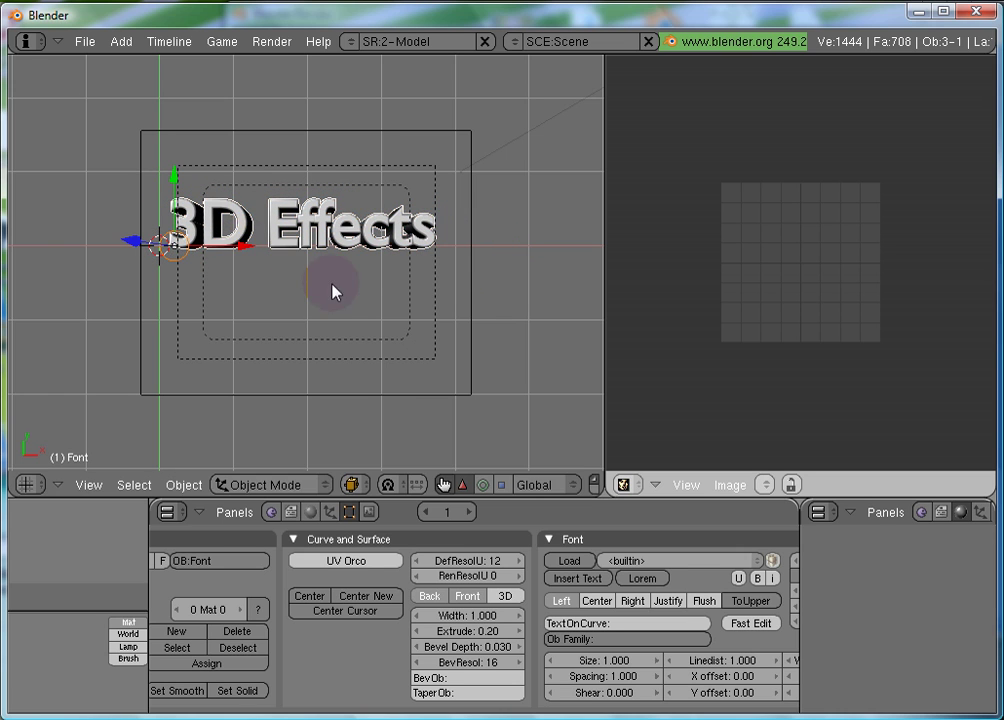
key("s")
left_click(417, 302)
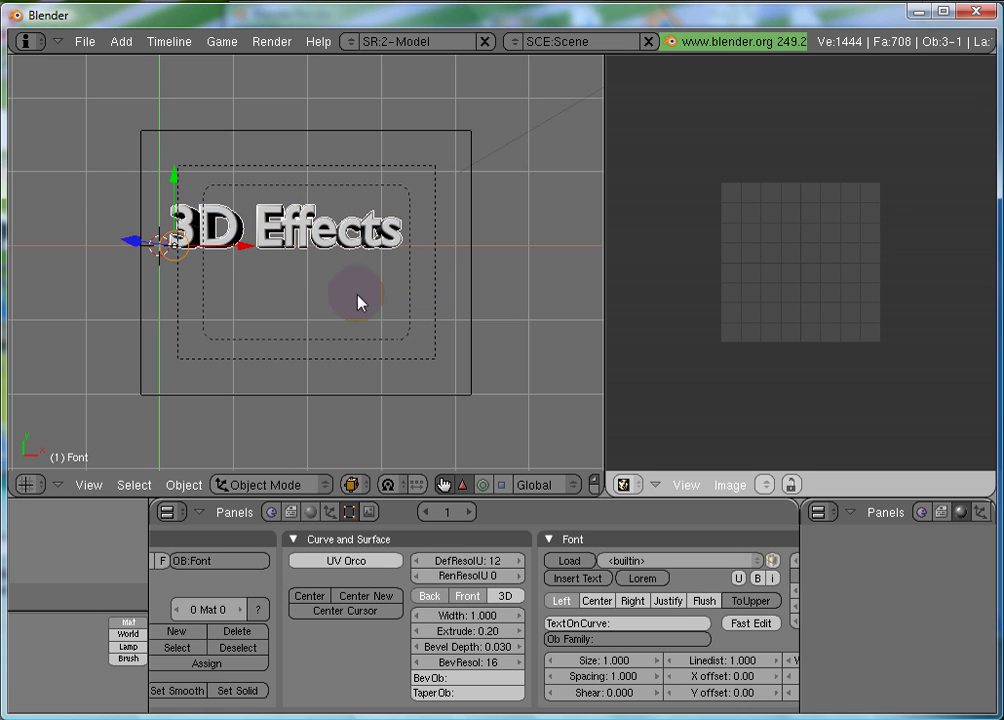
left_click_drag(243, 255, 268, 253)
left_click_drag(197, 190, 241, 245)
left_click(306, 301)
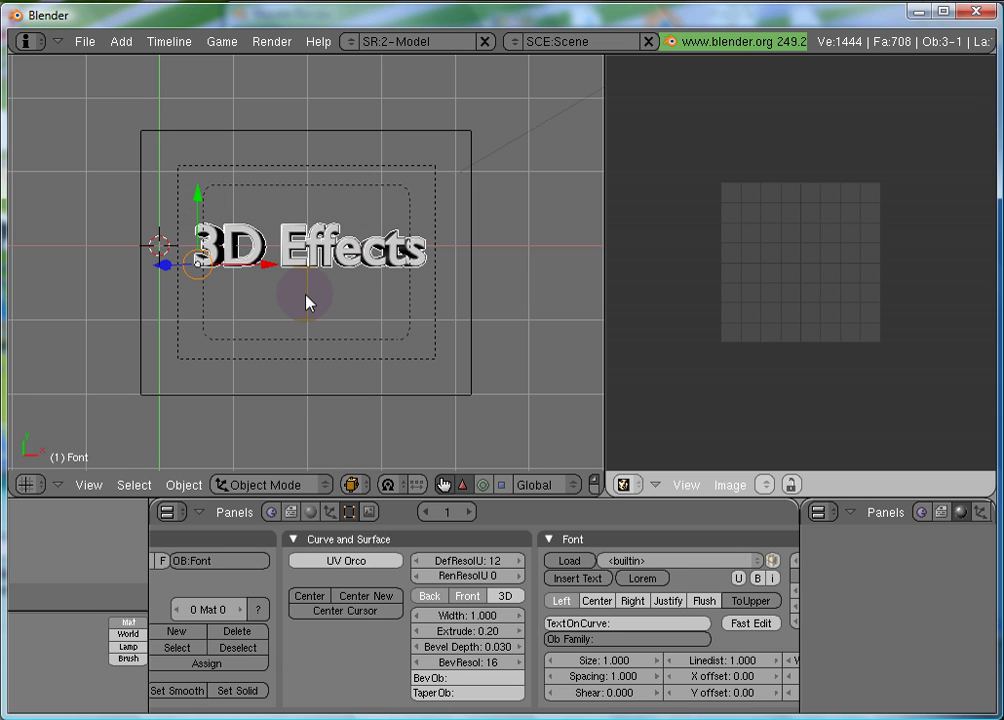
Render the scene with F12 and display the Render Result in the image editor.
key("F12")
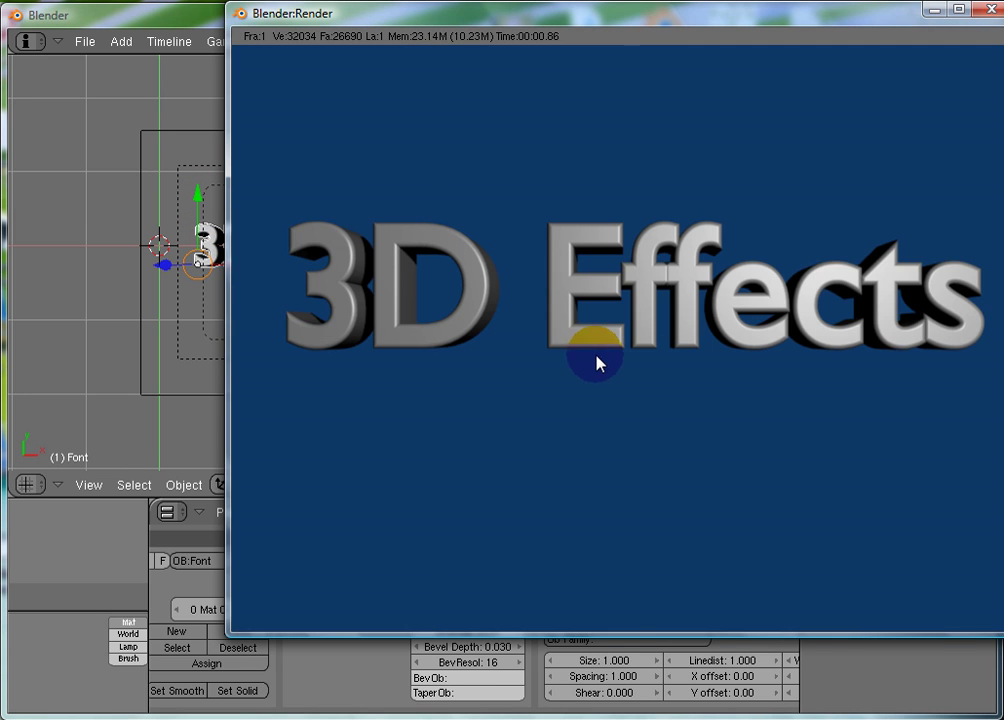
key("Escape")
left_click(764, 484)
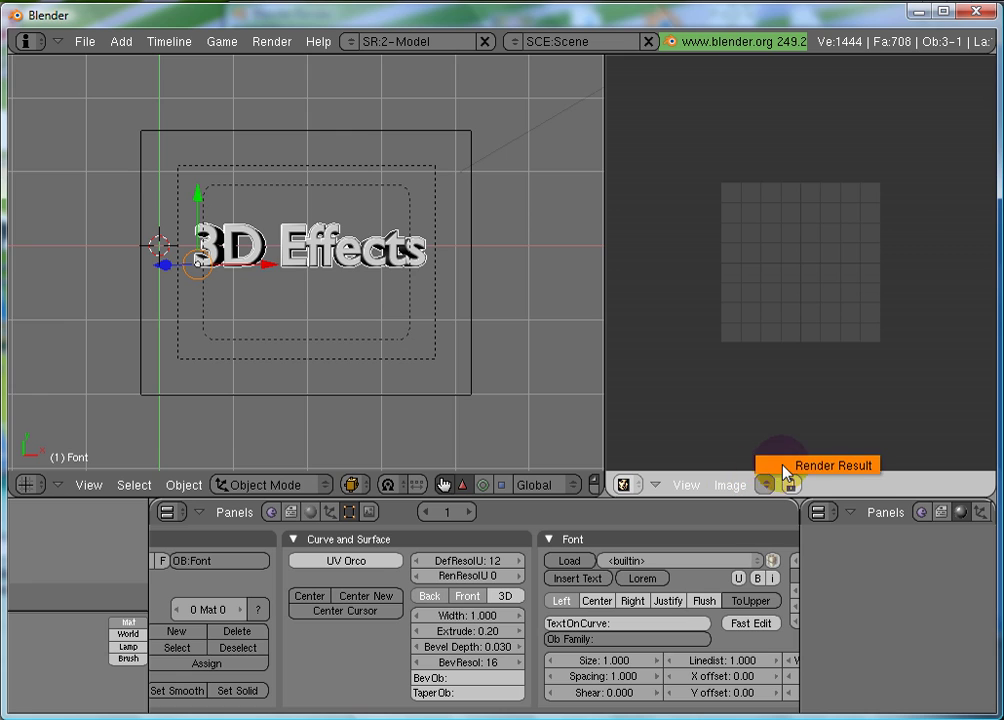
left_click(772, 463)
scroll(755, 372, "down", 2)
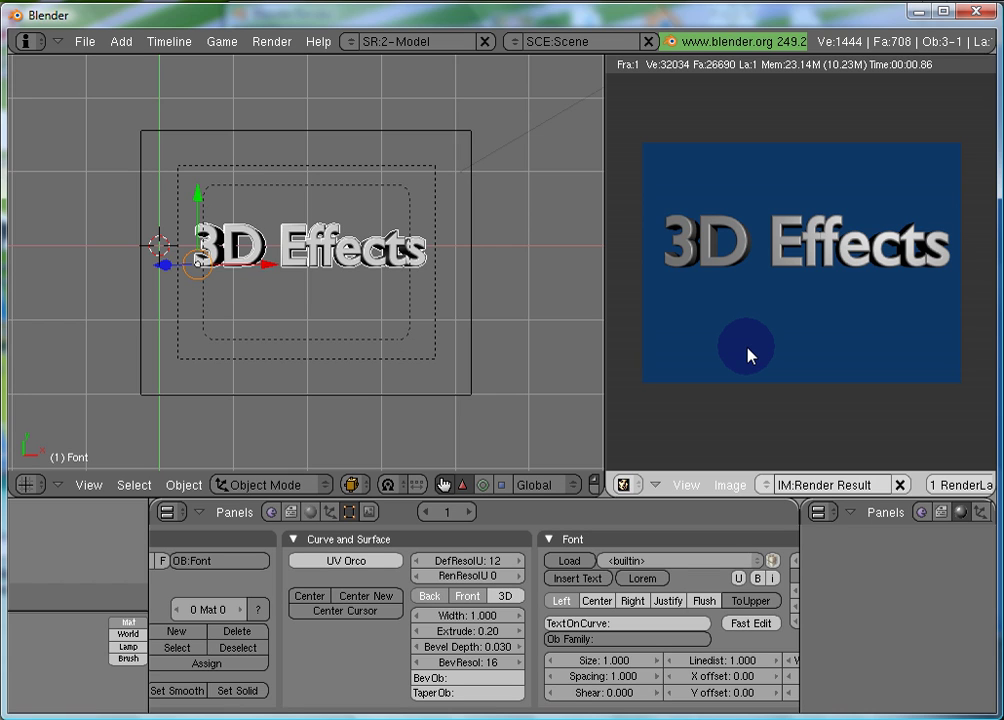
scroll(751, 355, "up", 1)
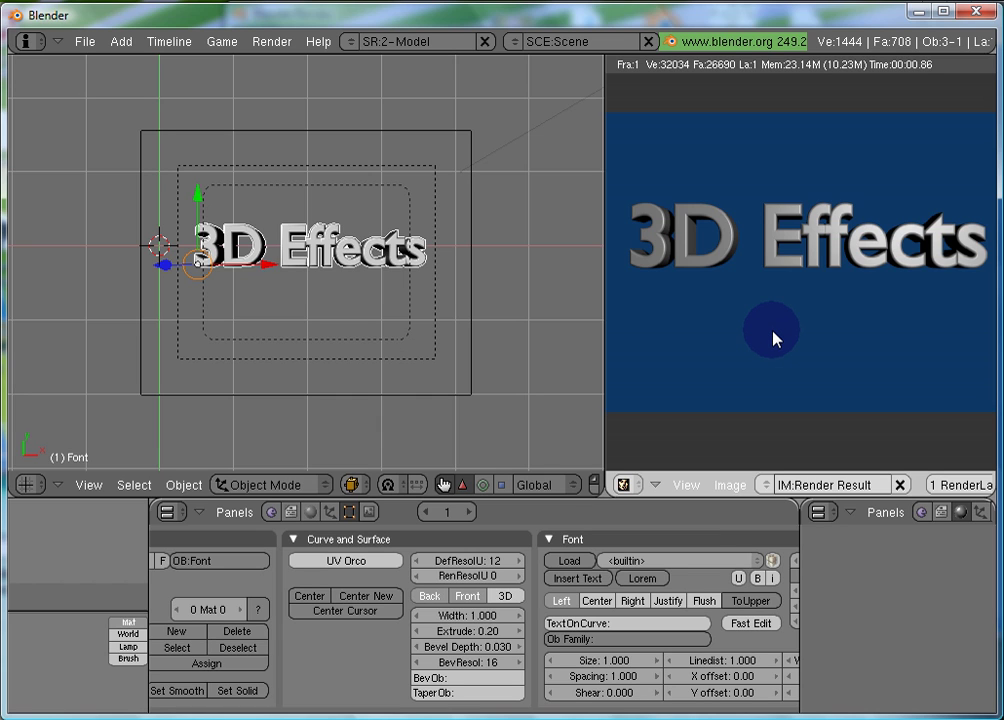
scroll(773, 338, "down", 1)
scroll(773, 338, "up", 1)
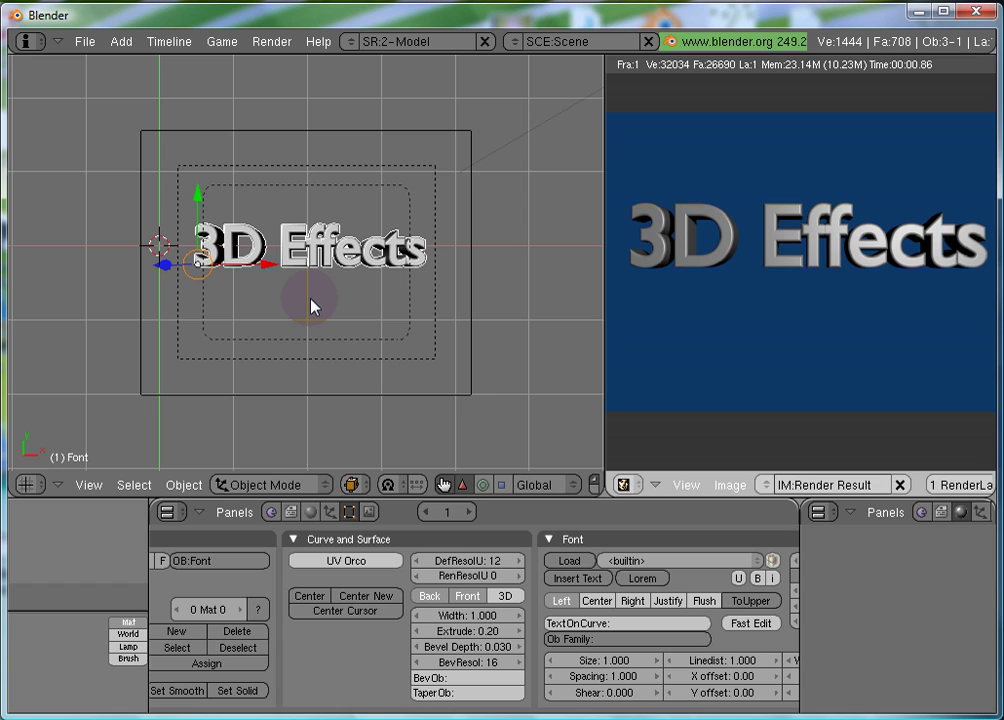
Rotate the text 27° about X and 28° about Y.
key("r")
key("x")
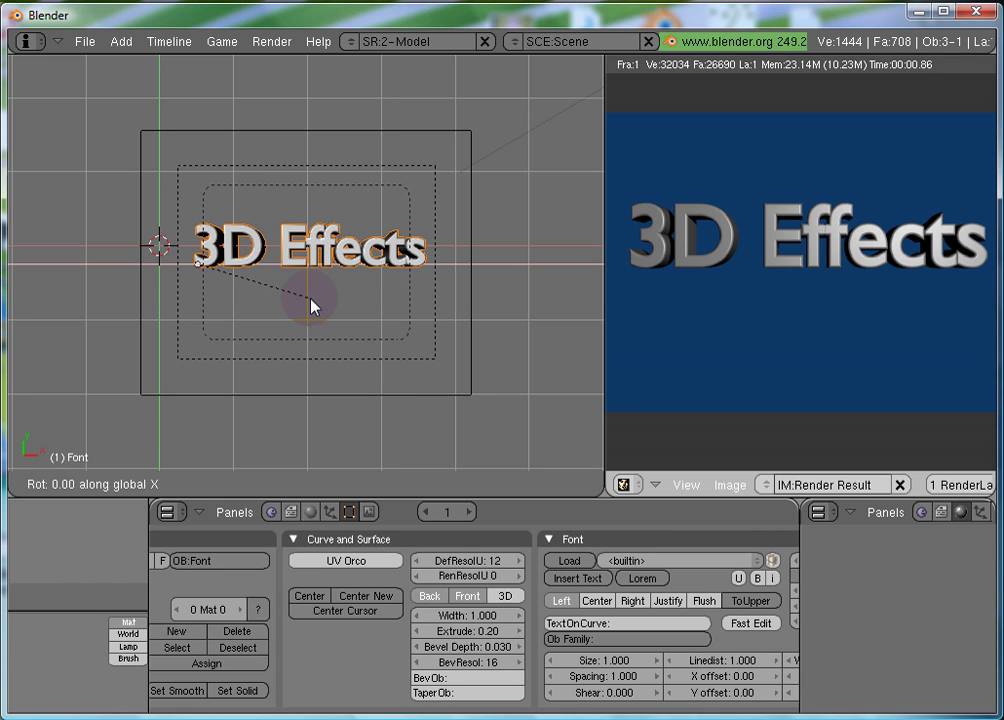
type("27")
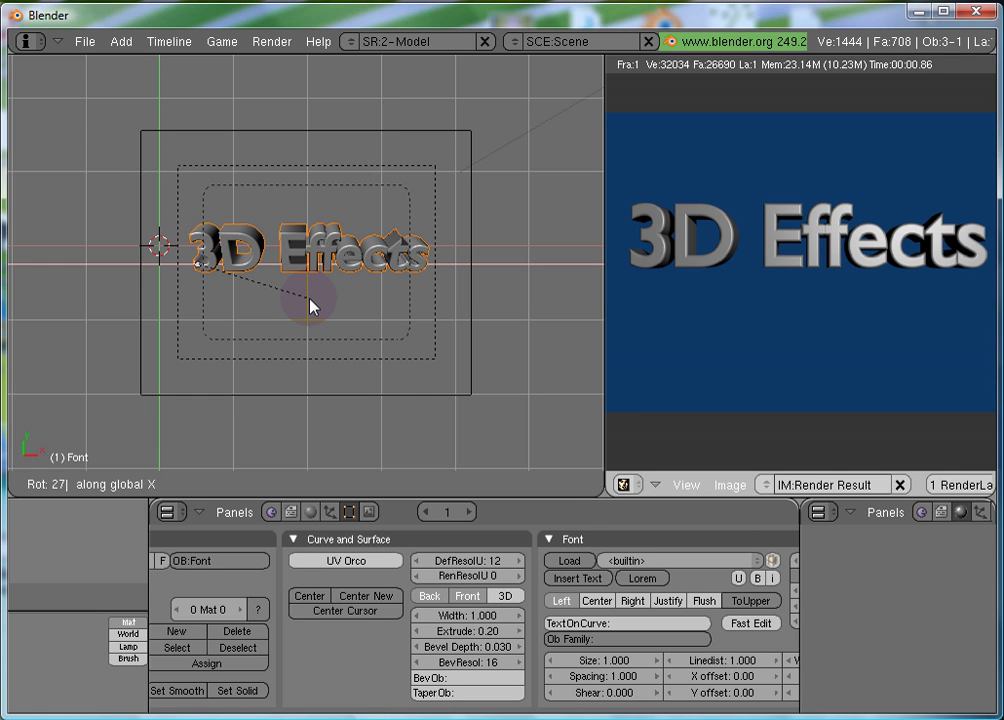
key("Return")
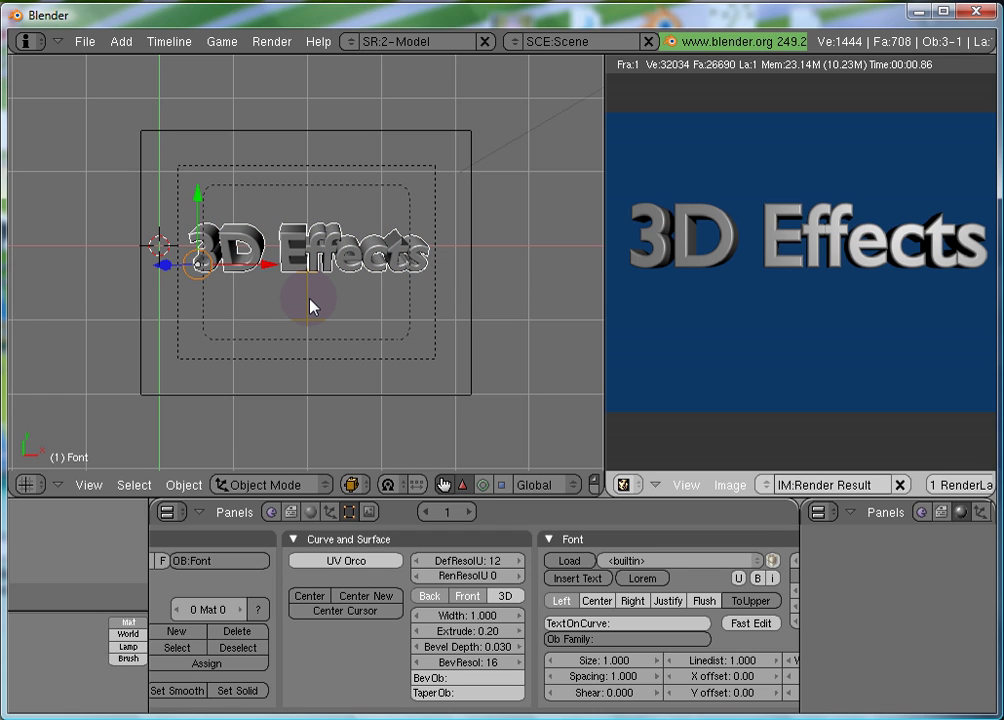
key("r")
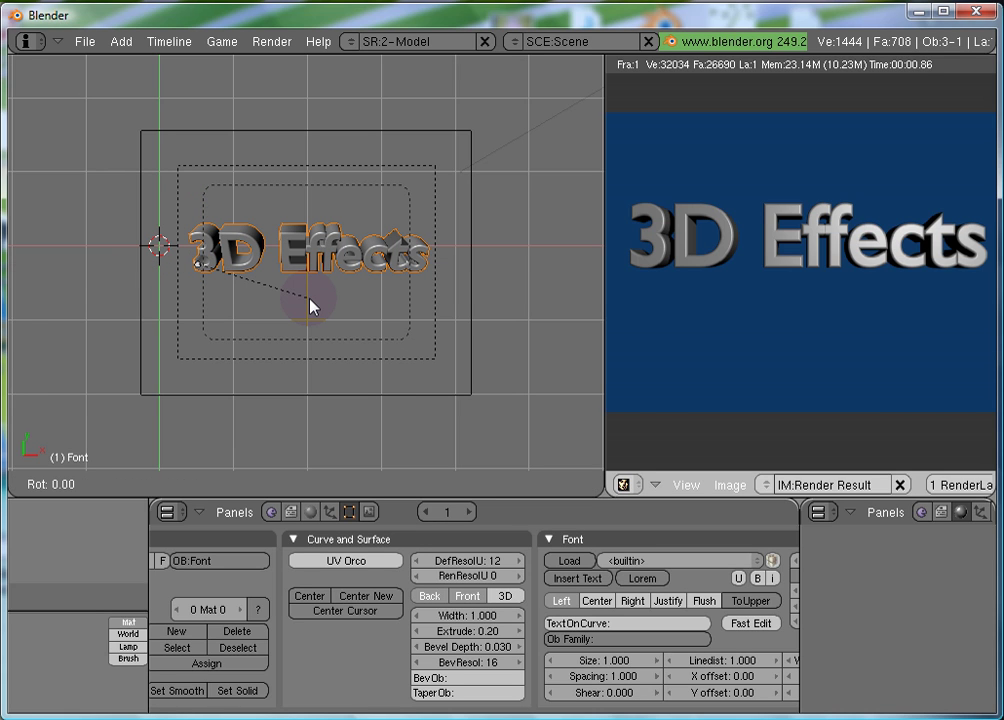
key("y")
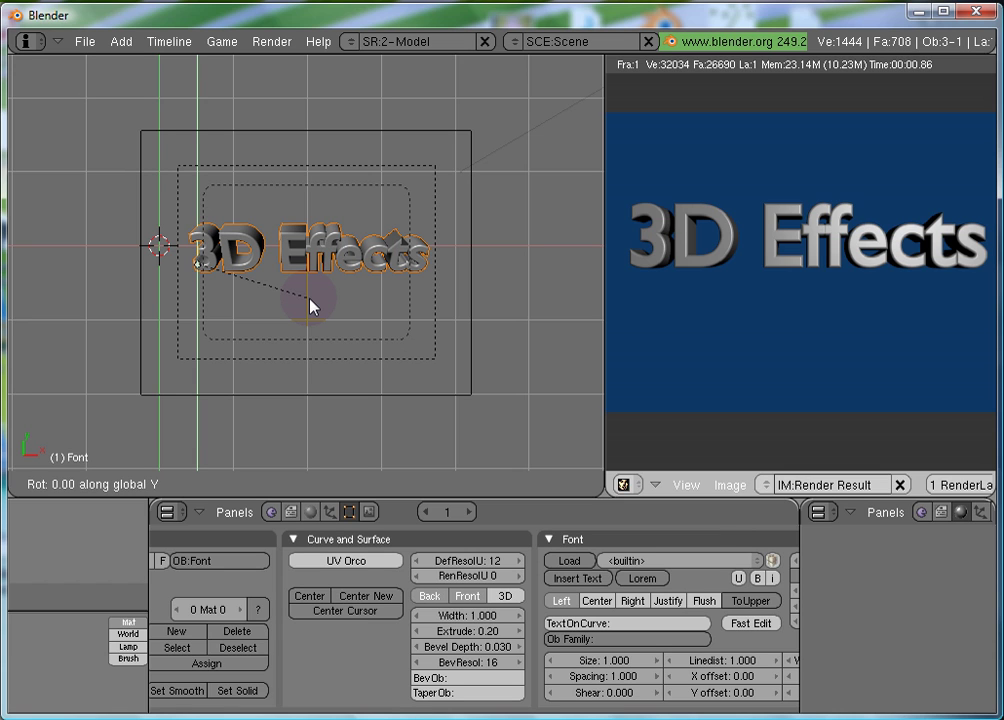
type("28")
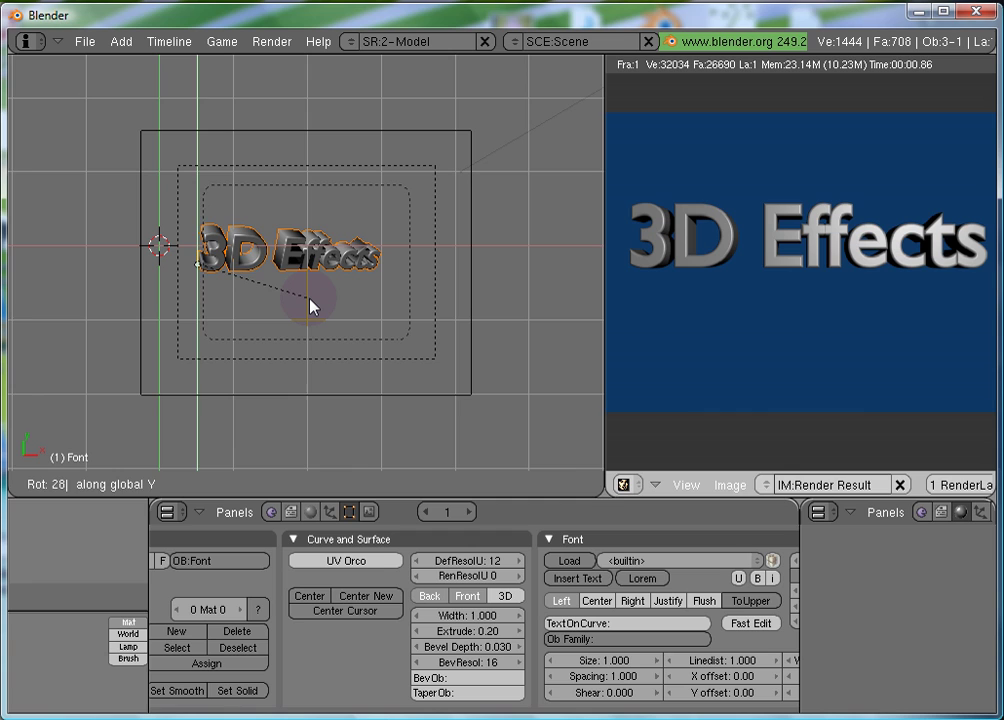
key("Return")
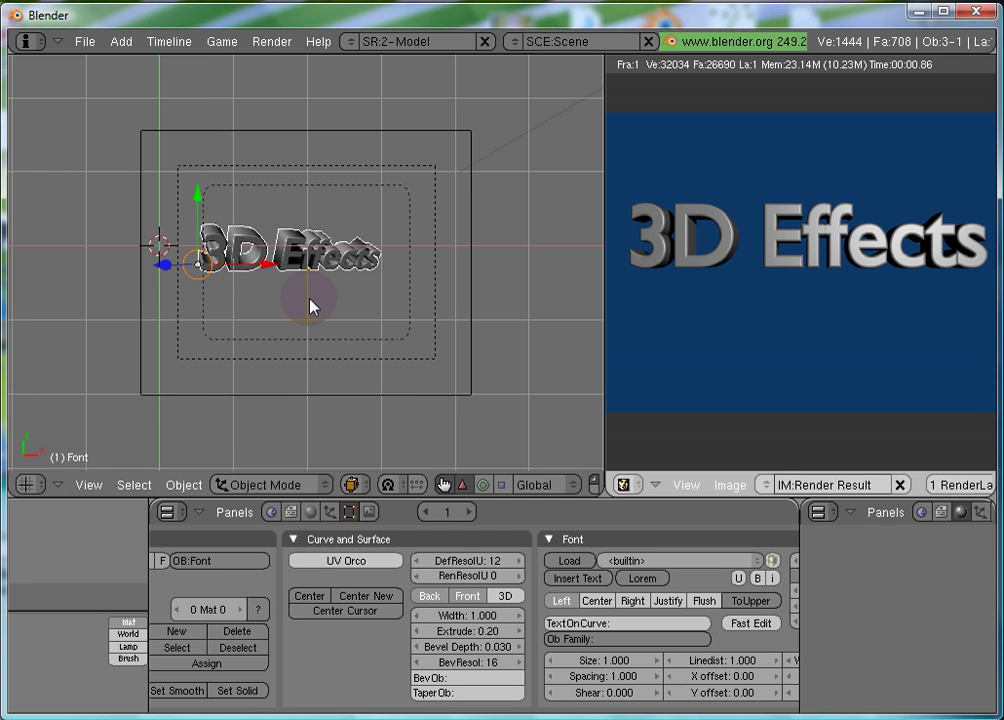
Rotate the text 2° about Z and shift it slightly right.
key("r")
key("z")
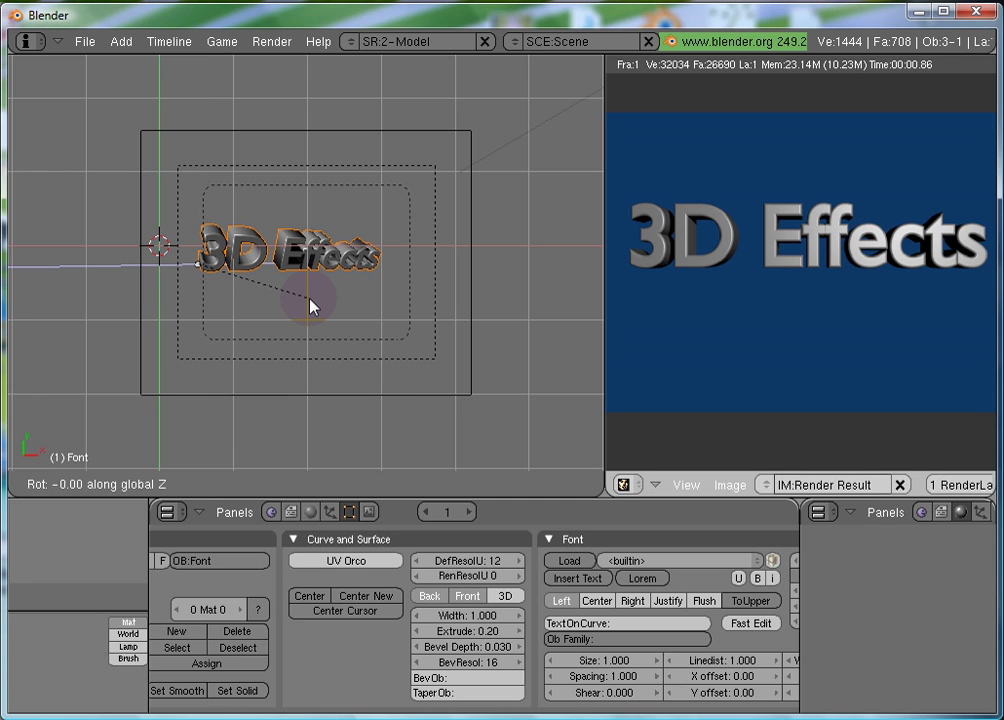
key("2")
key("Return")
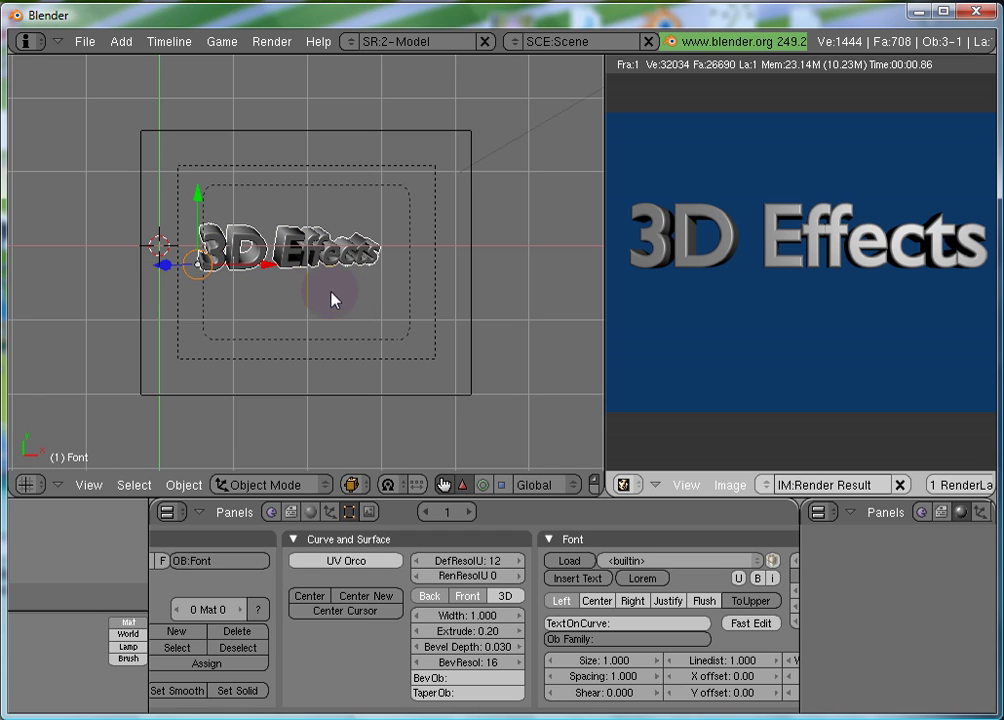
left_click_drag(267, 270, 296, 270)
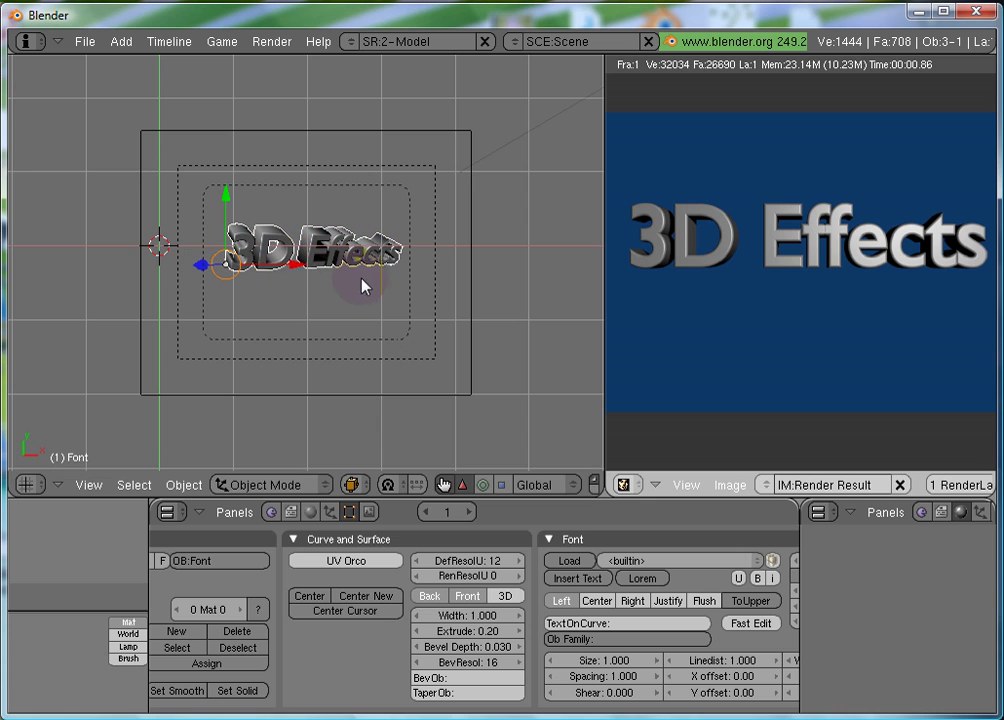
Enlarge the tilted text, nudge it left, and re-render it with F12.
key("s")
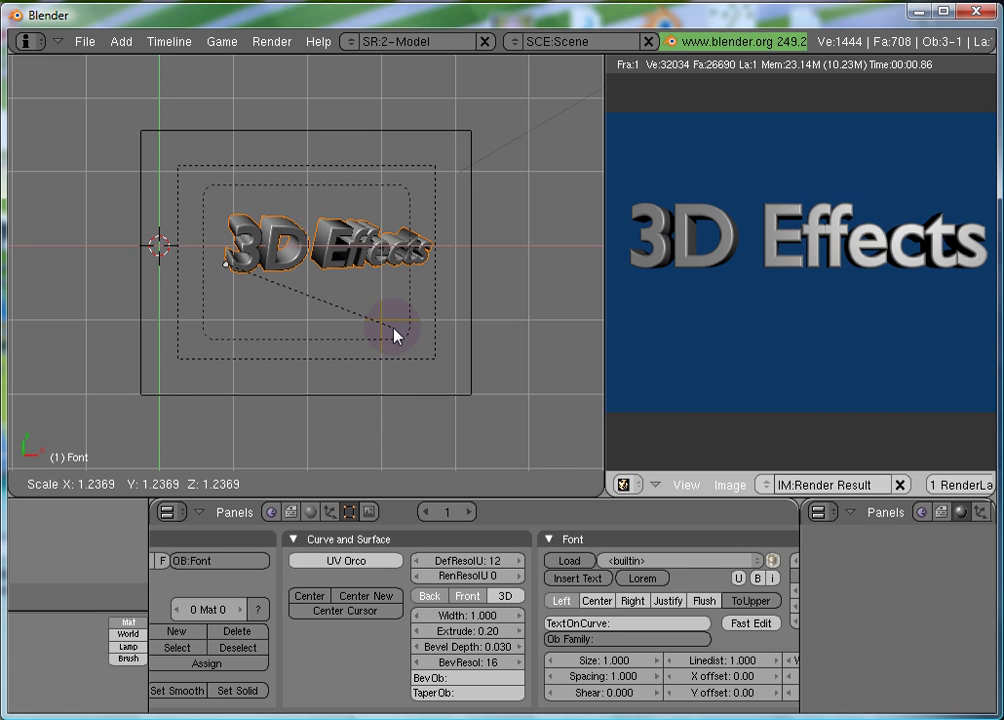
left_click(396, 334)
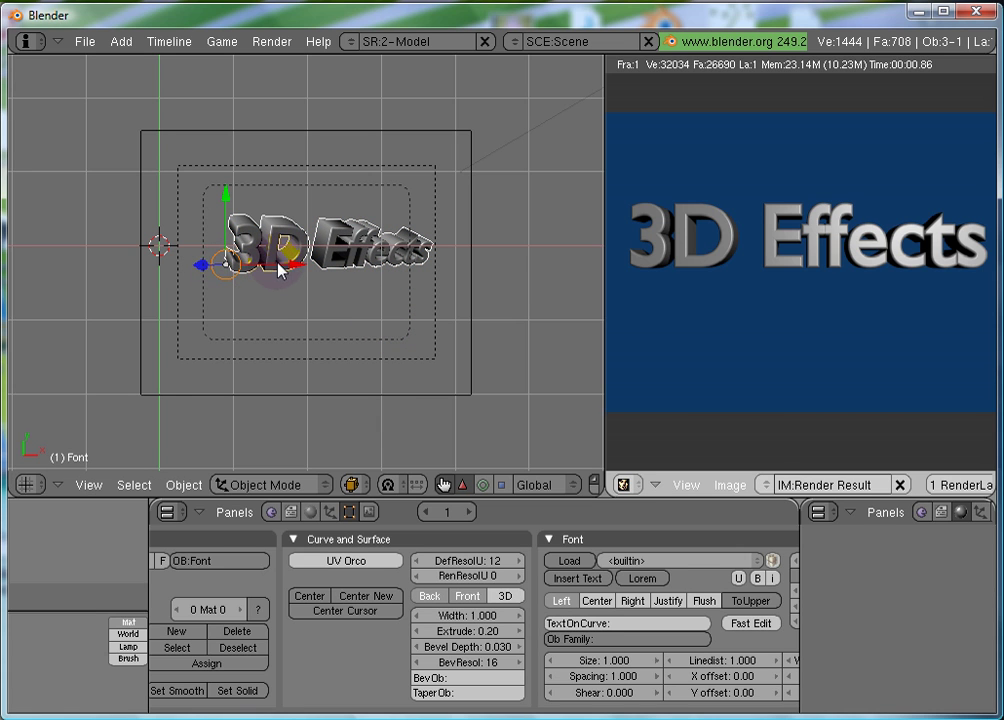
left_click_drag(266, 268, 258, 268)
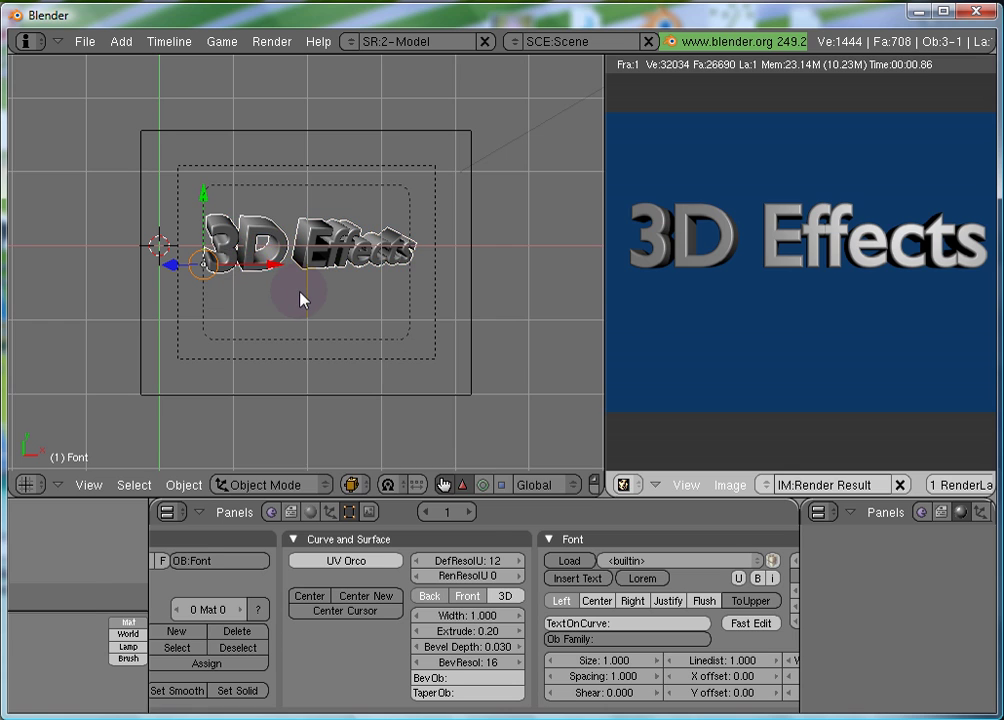
key("F12")
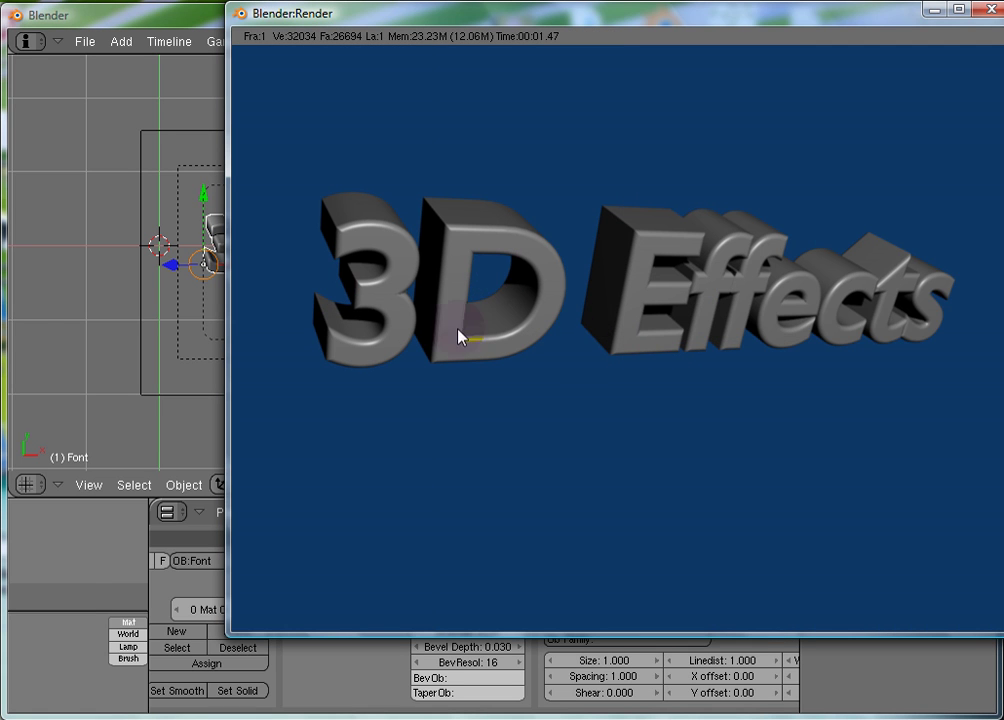
key("Escape")
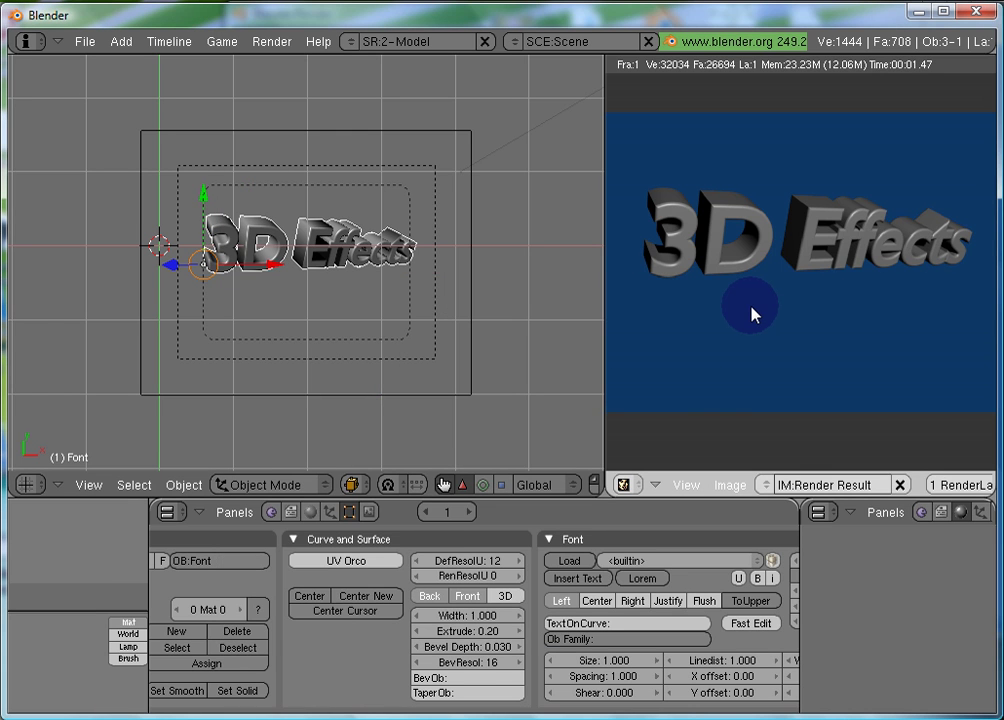
Set the render output Render Window option to Image Editor and show the Material buttons.
left_click(369, 511)
scroll(362, 568, "left", 2)
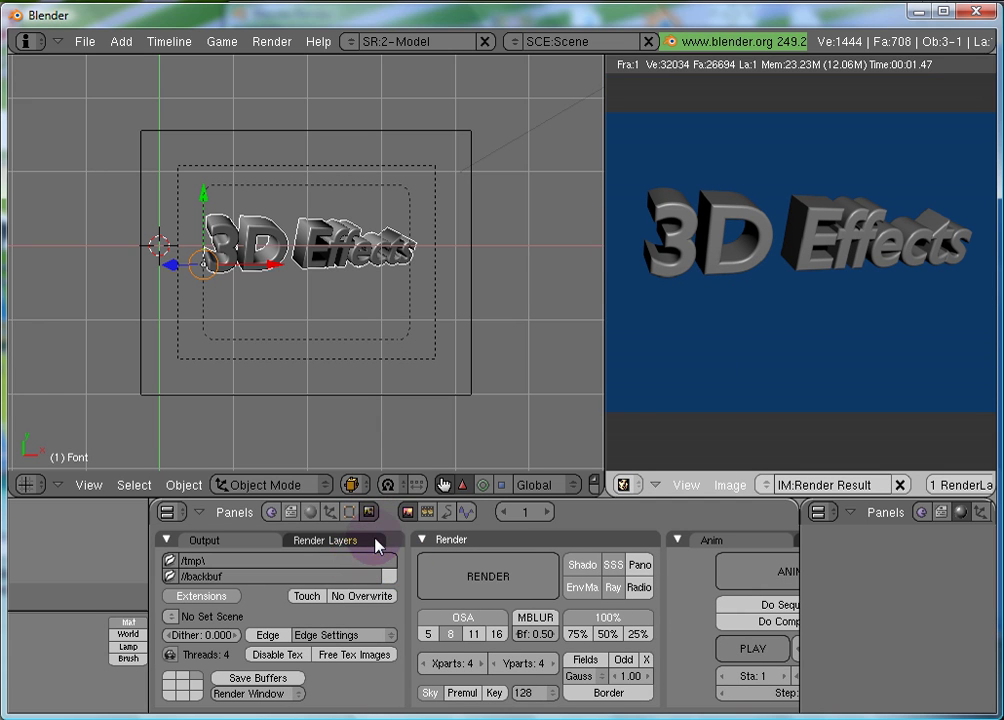
left_click(268, 693)
left_click(278, 665)
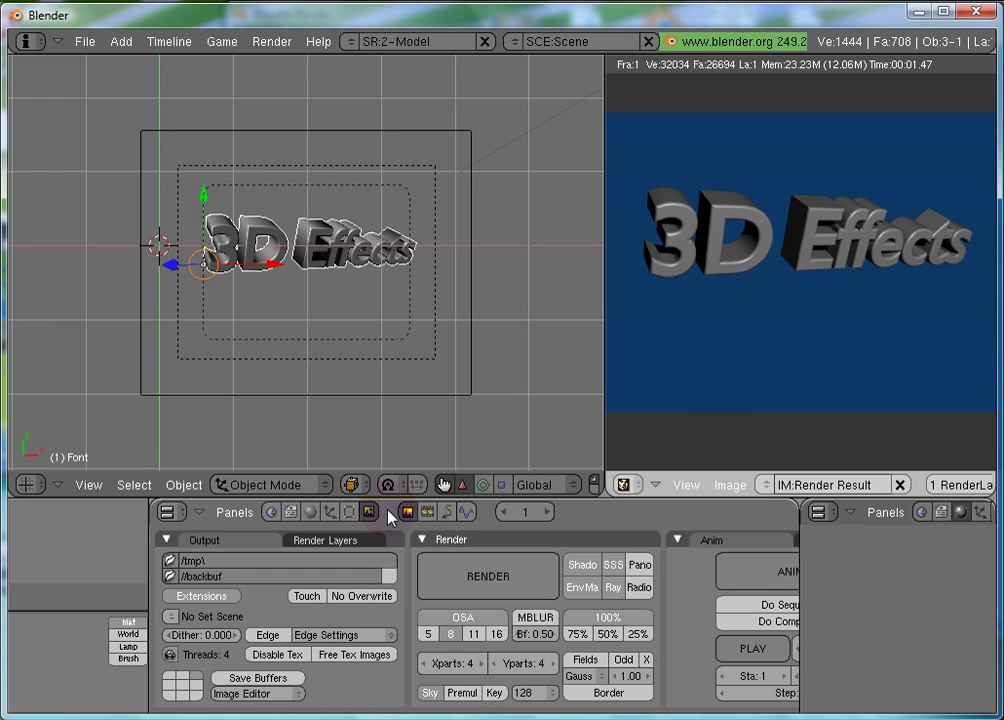
left_click(311, 512)
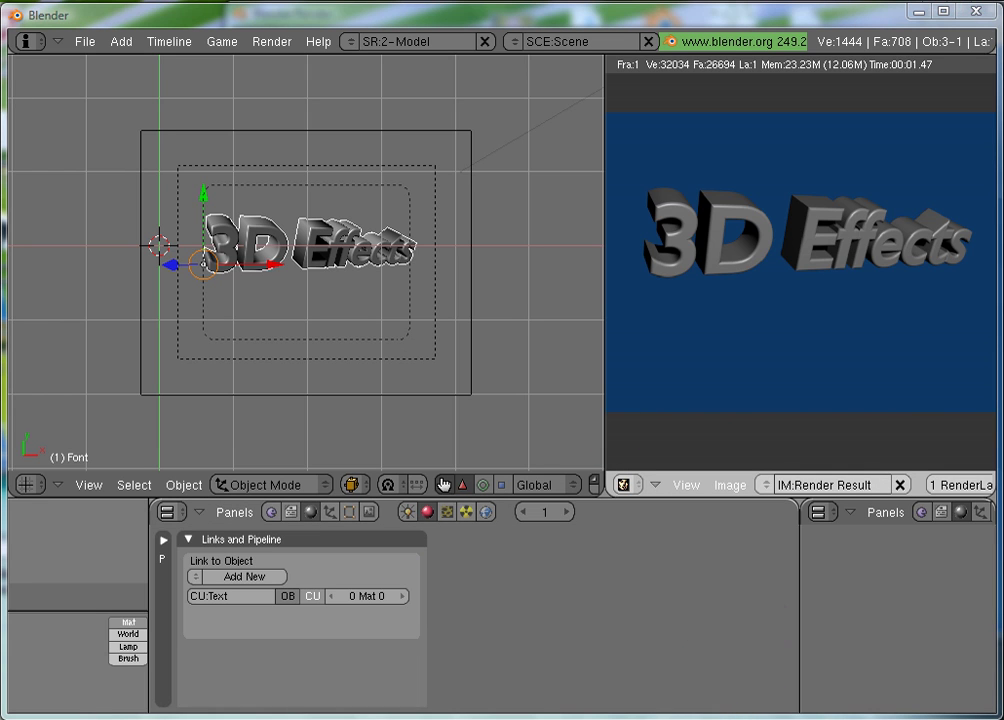
Add a new material to the 3D Effects text and make its colour bright saturated yellow.
left_click(245, 577)
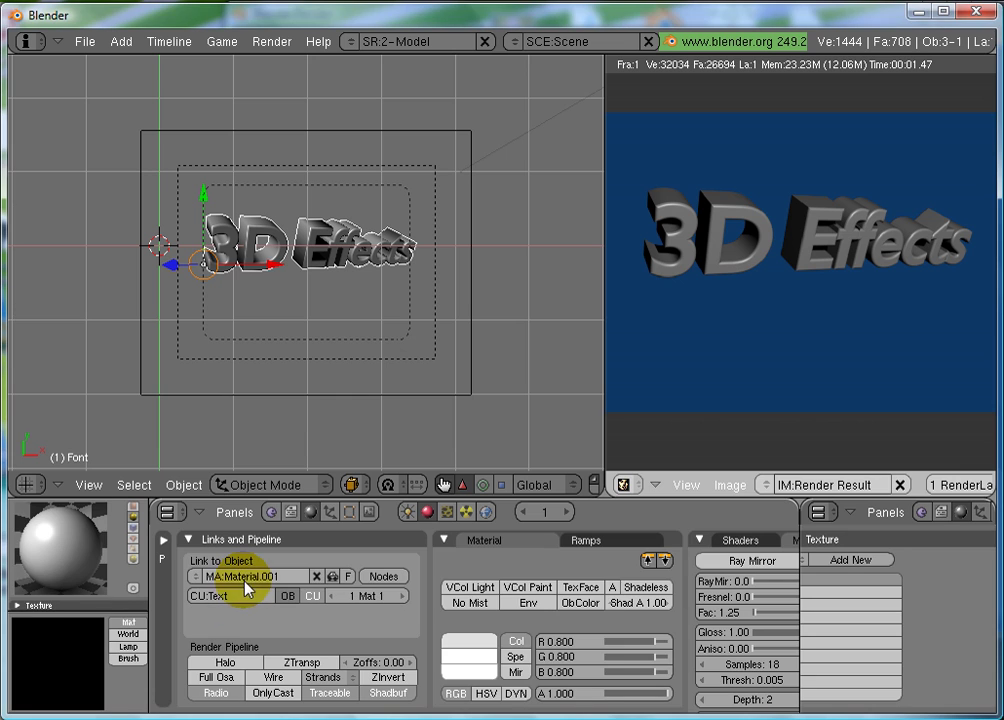
left_click(472, 655)
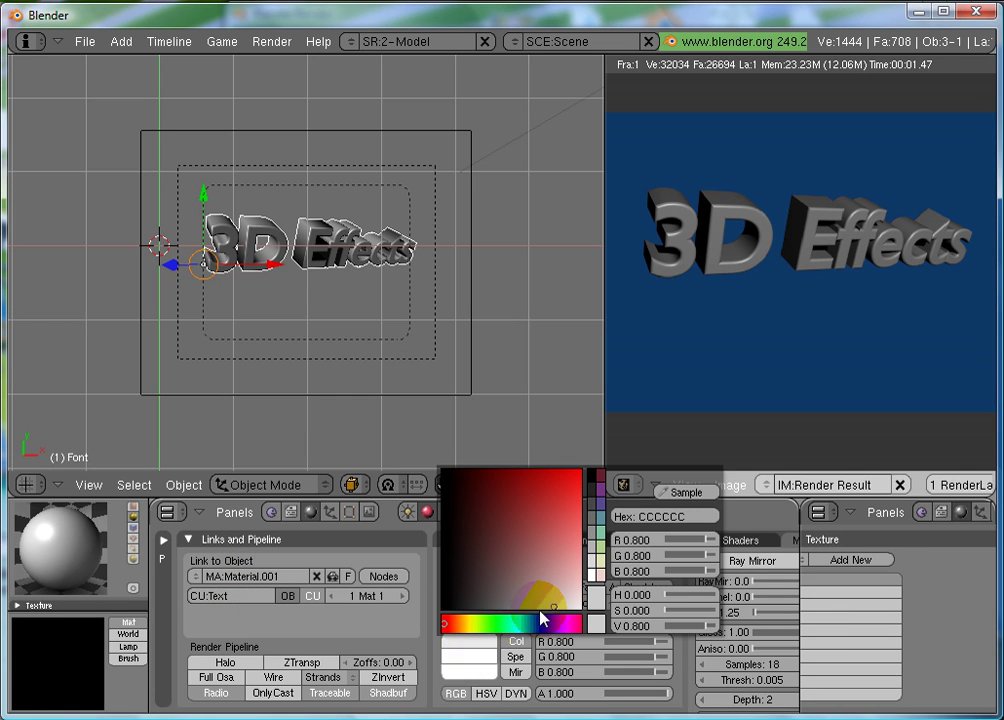
left_click_drag(446, 630, 466, 630)
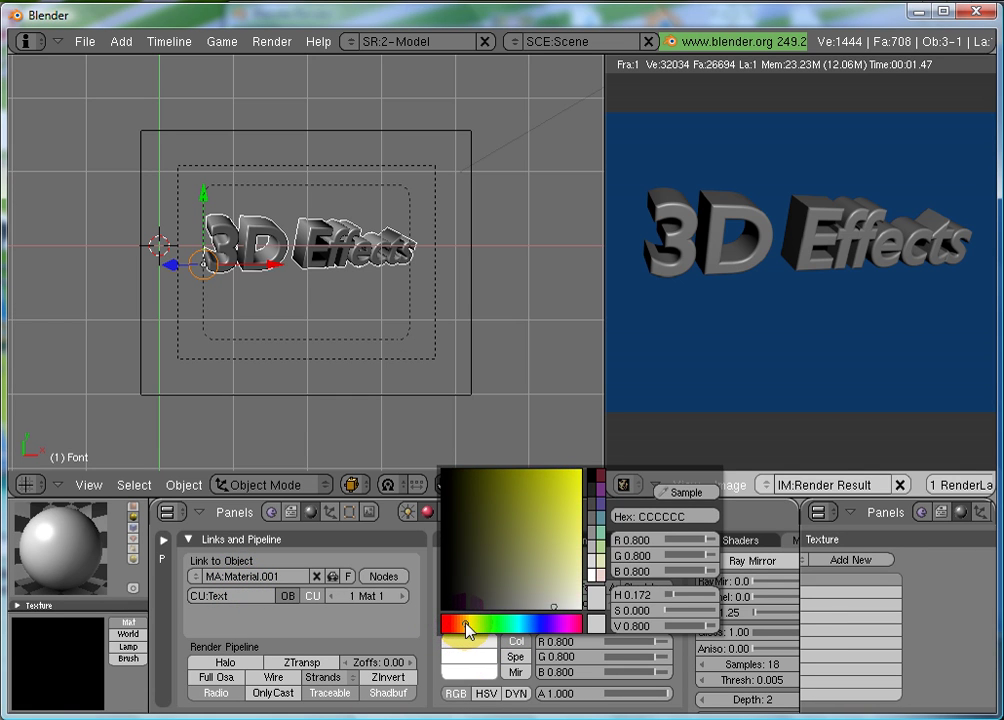
mouse_move(551, 612)
left_mouse_down()
mouse_move(567, 489)
mouse_move(592, 478)
left_mouse_up()
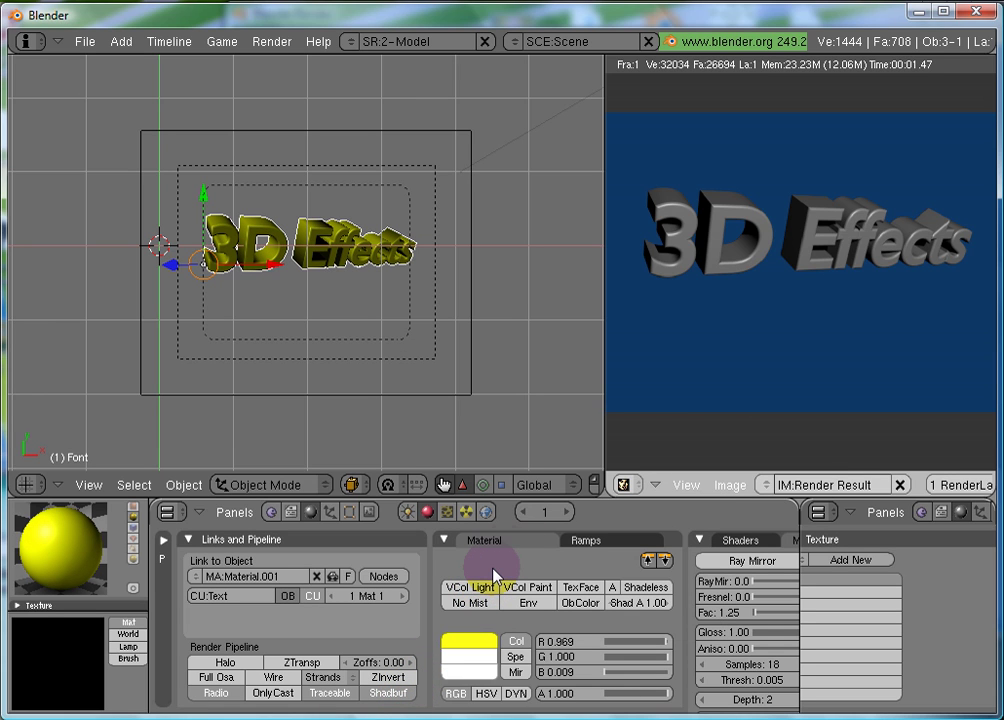
Render the scene to check the yellow lettering against the blue background.
key("F12")
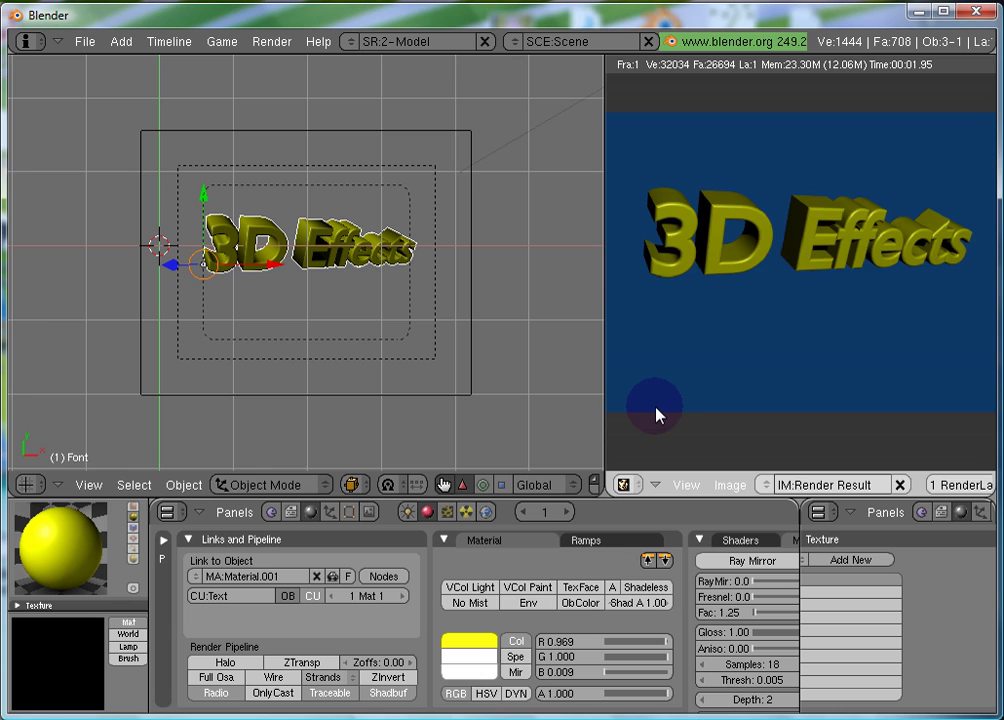
scroll(657, 413, "up", 1)
scroll(657, 413, "down", 1)
scroll(742, 338, "down", 1)
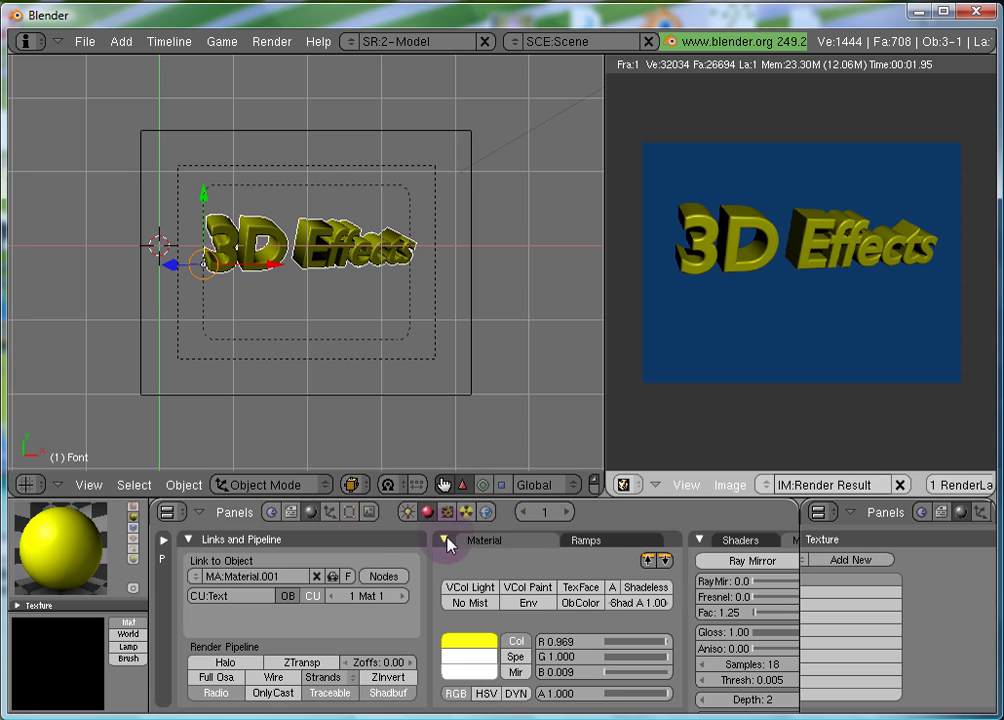
Make the lamp a Sun lamp with energy 1.5, re-render, and reselect the text.
right_click(551, 126)
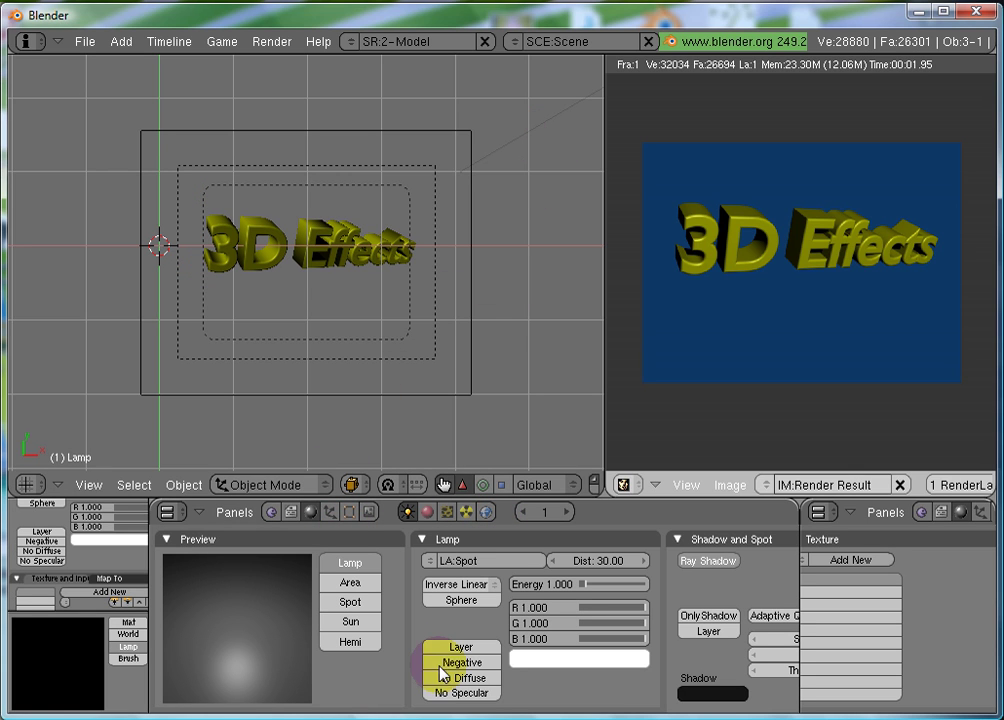
left_click(361, 624)
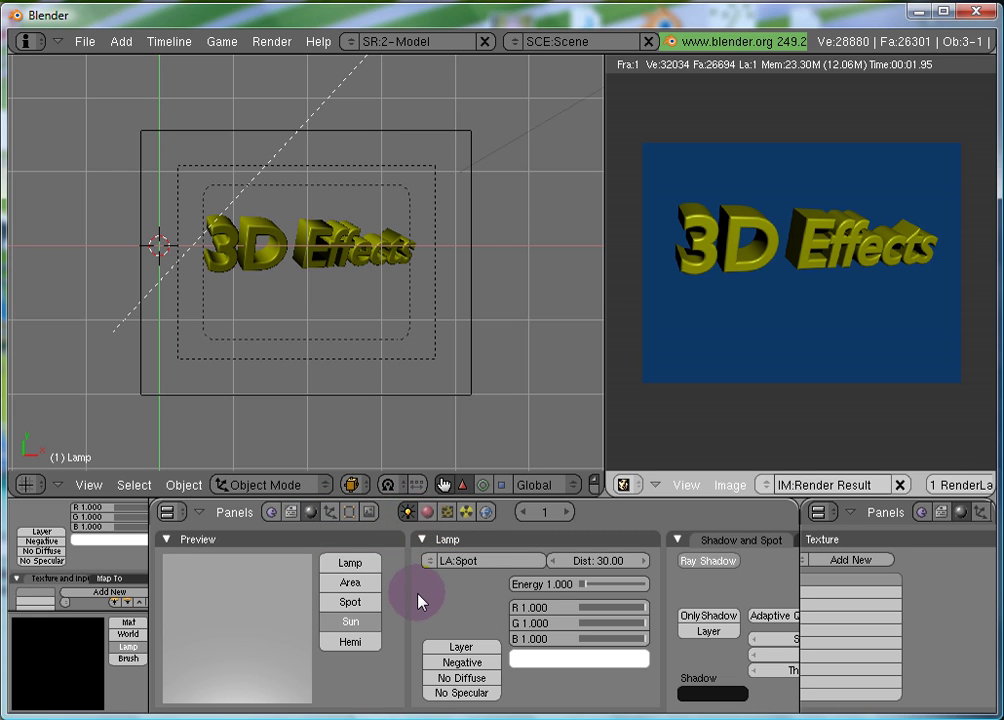
left_click(514, 583)
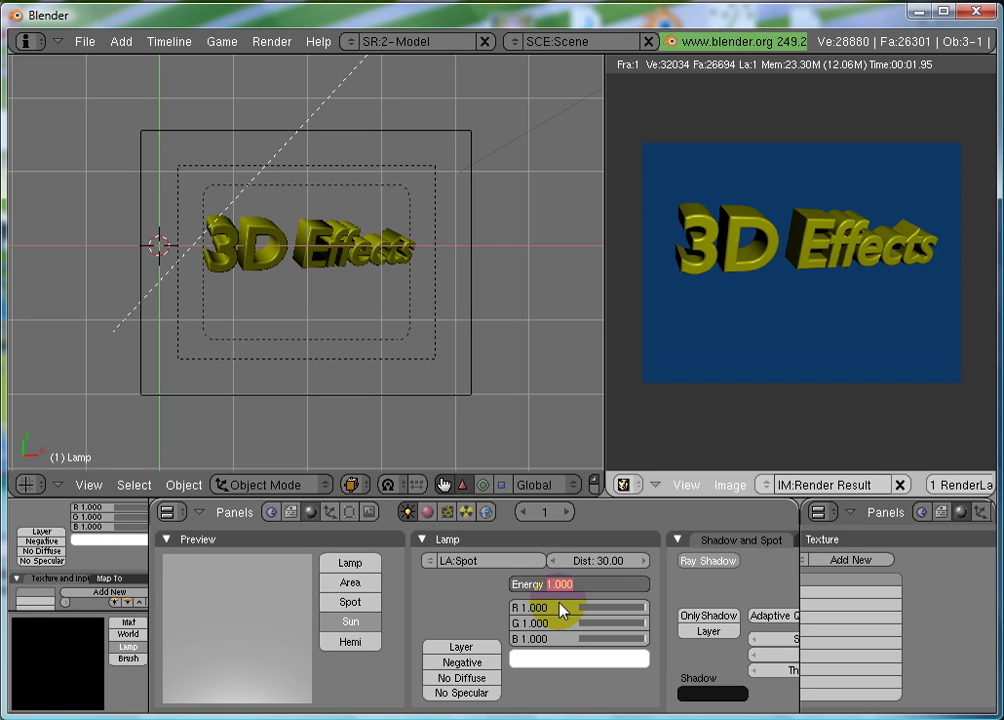
key("Return")
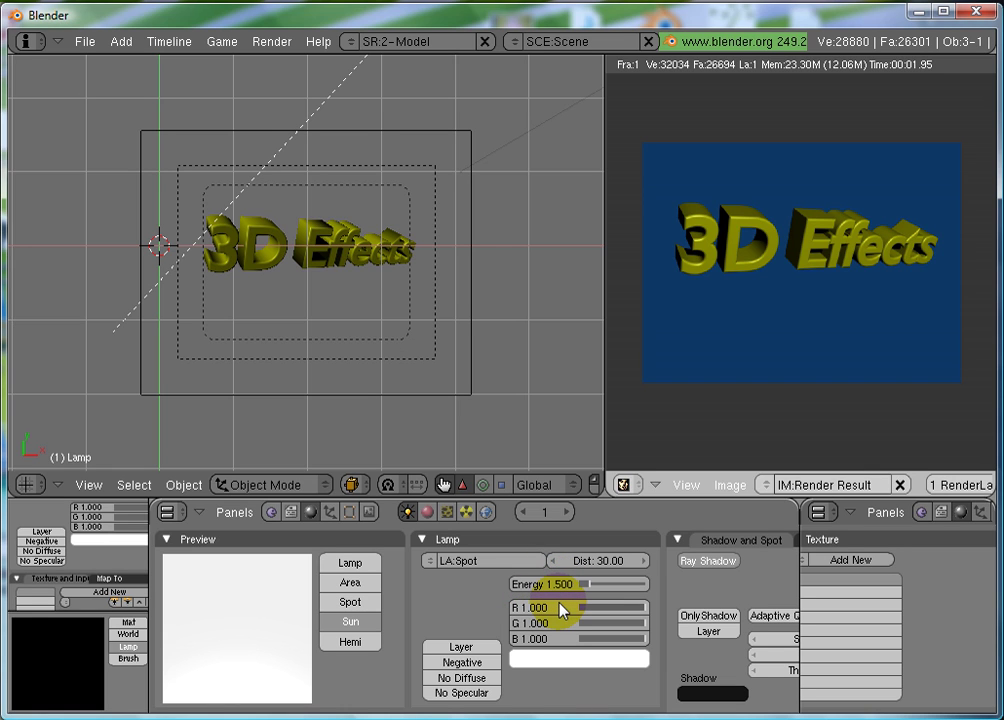
key("F12")
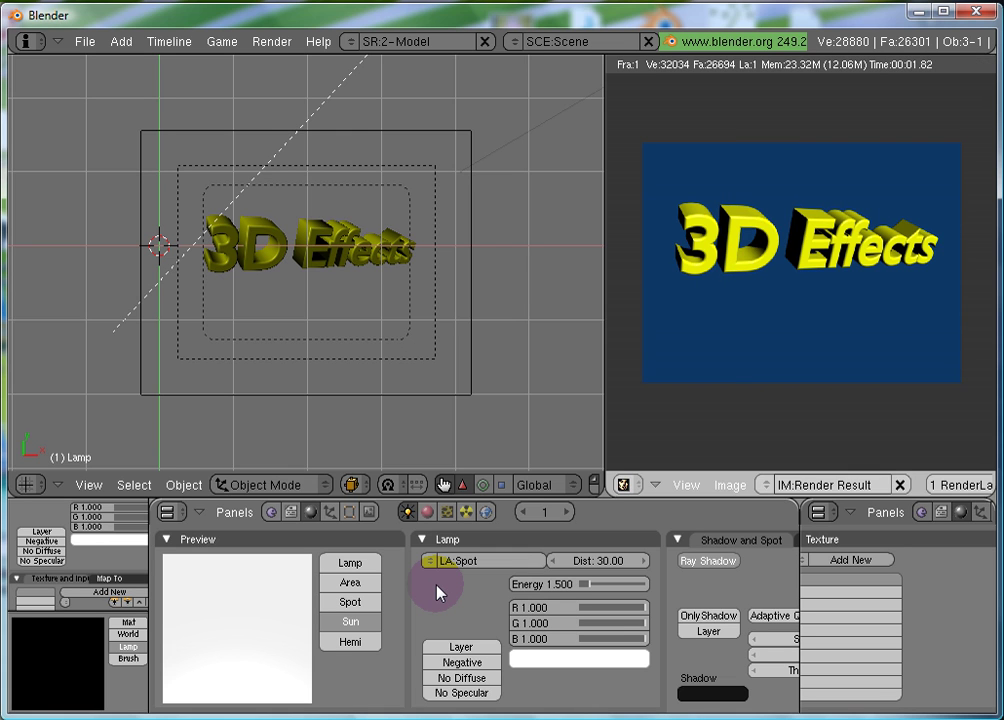
right_click(301, 236)
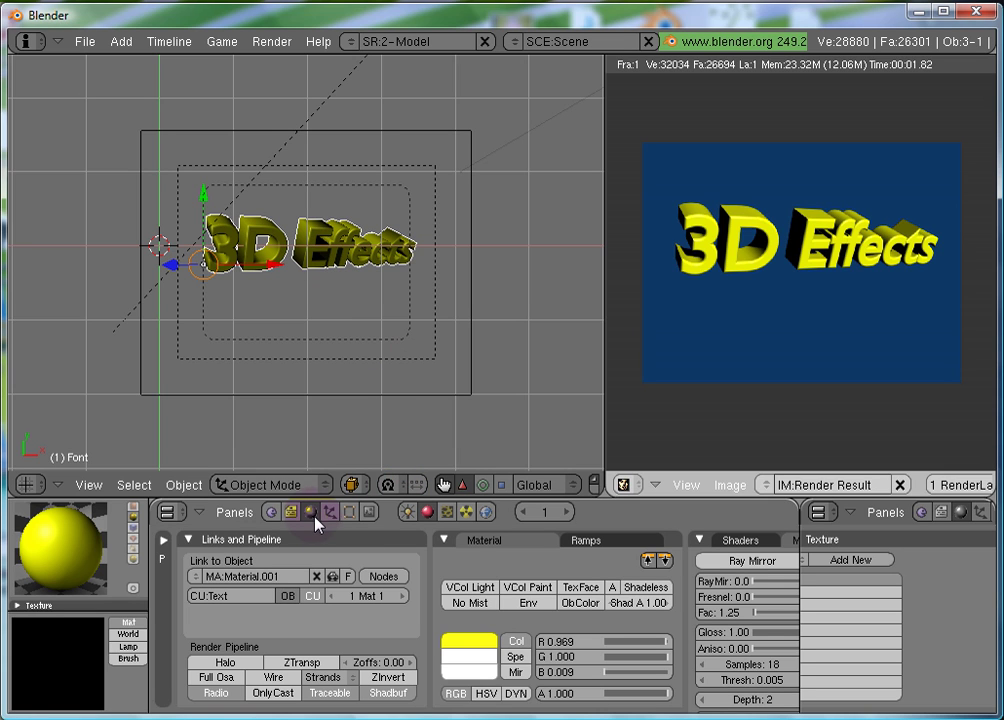
Set the world horizon to peach (0.970, 0.756, 0.438) with Blend on, then render.
left_click(487, 512)
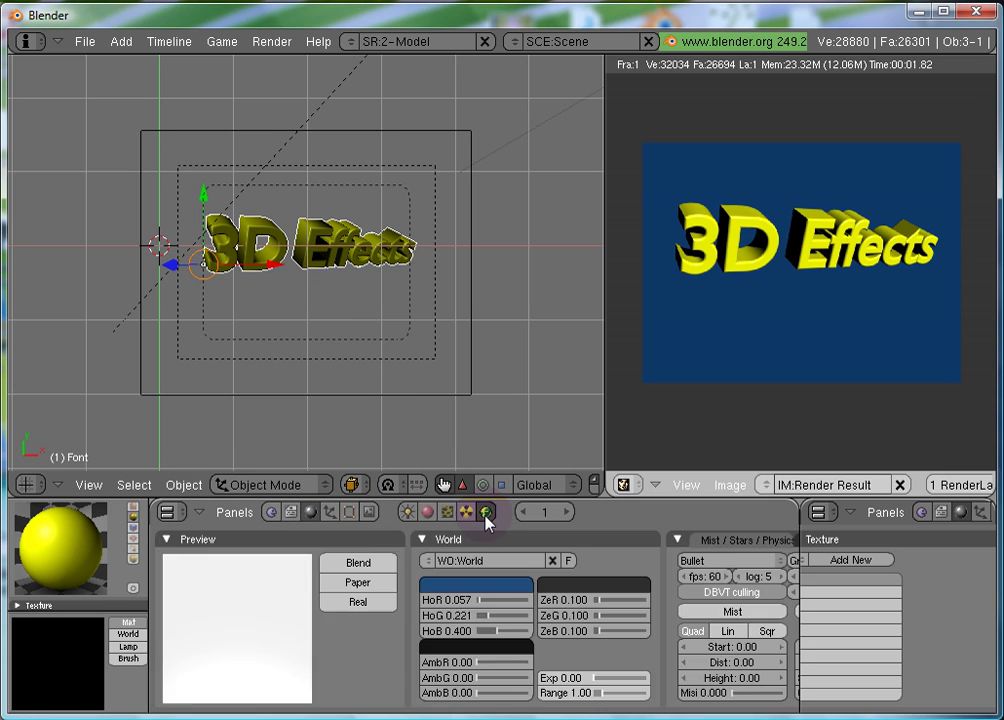
left_click(485, 586)
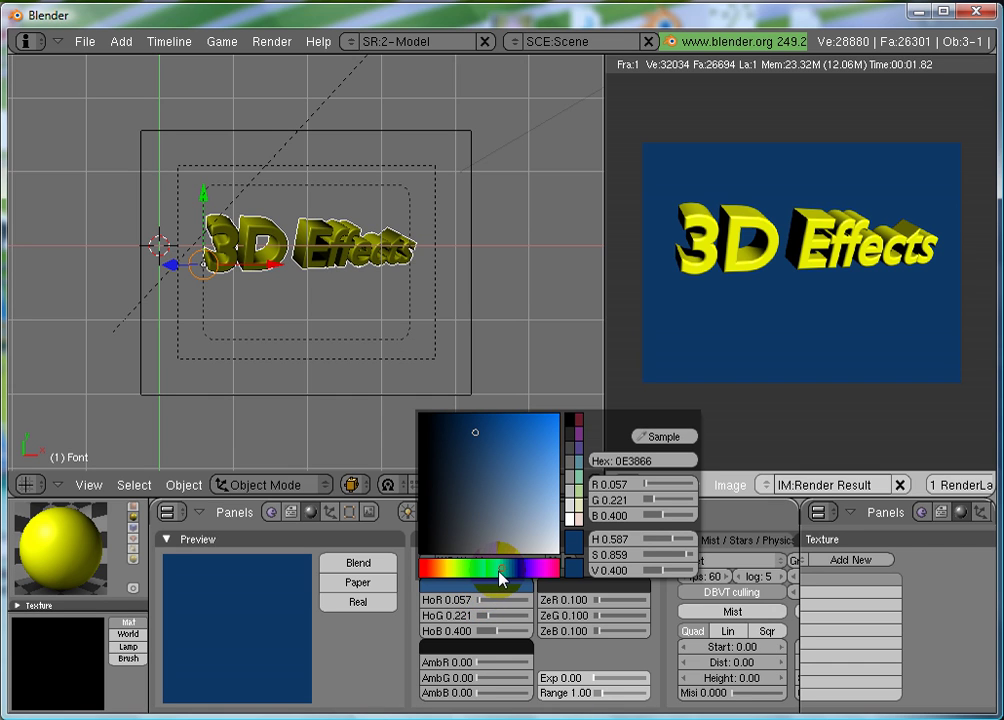
left_click_drag(498, 578, 434, 577)
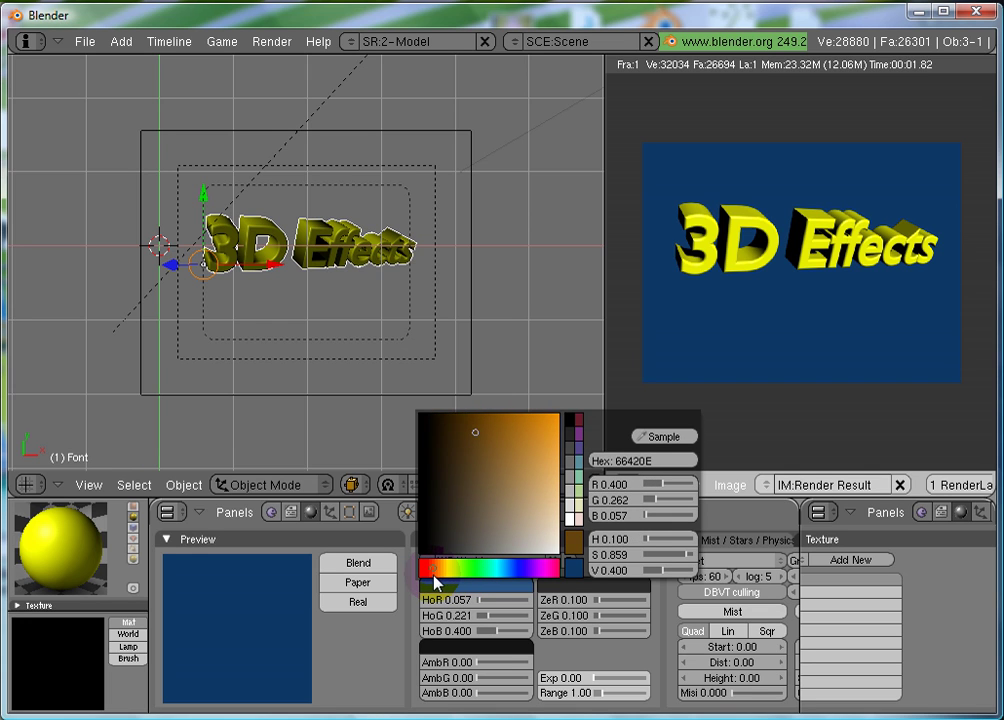
mouse_move(471, 466)
left_mouse_down()
mouse_move(477, 437)
mouse_move(547, 455)
mouse_move(558, 482)
mouse_move(549, 482)
left_mouse_up()
left_click(365, 680)
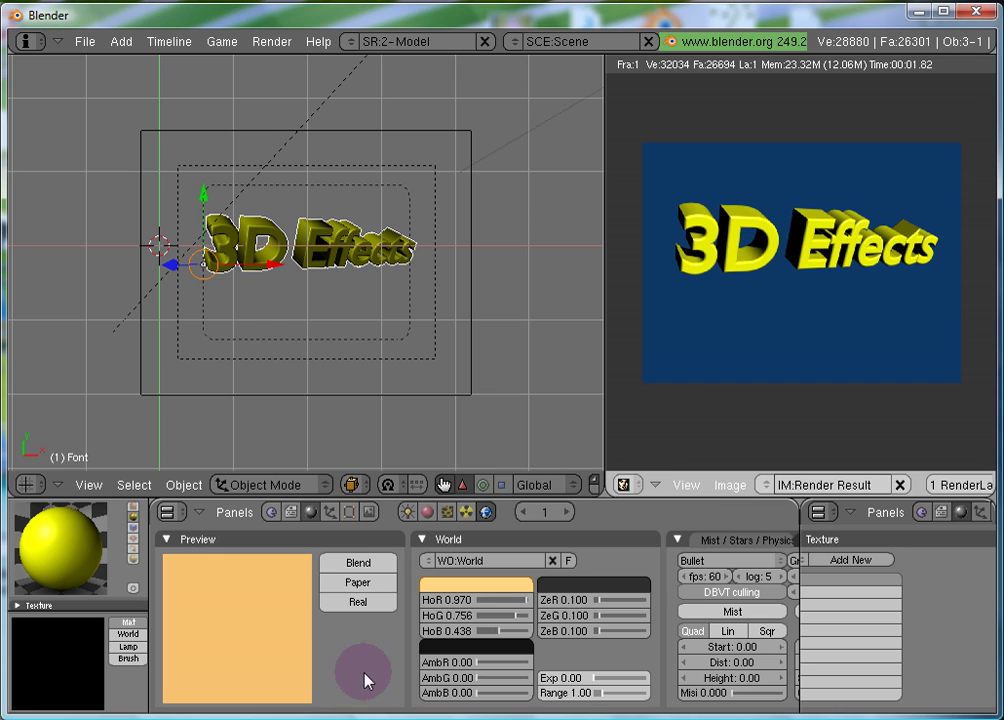
left_click(362, 567)
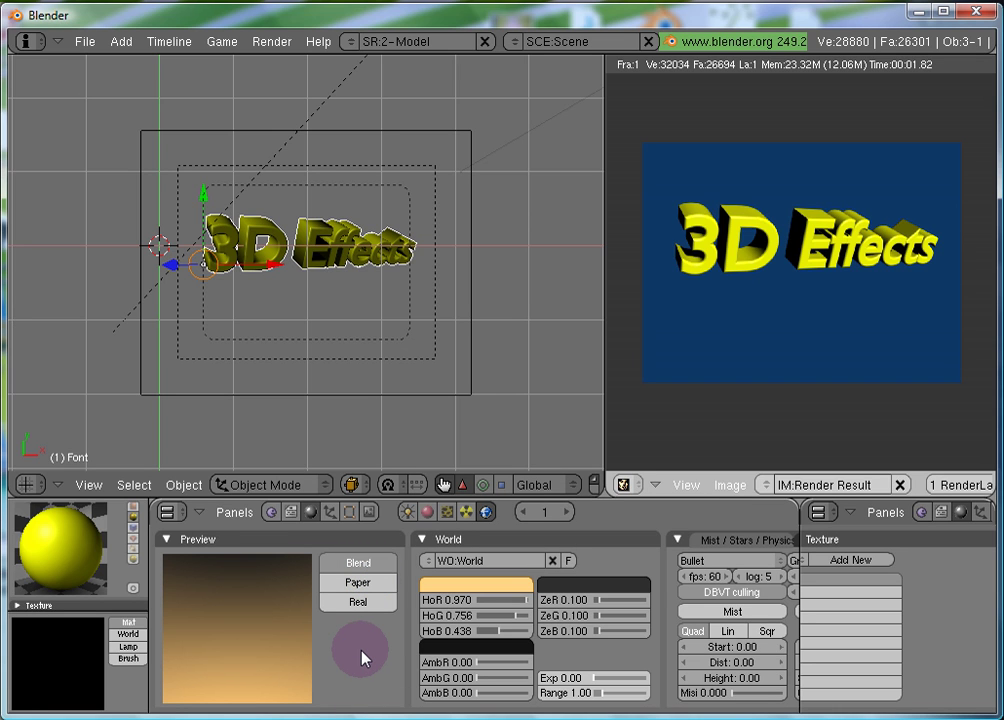
key("F12")
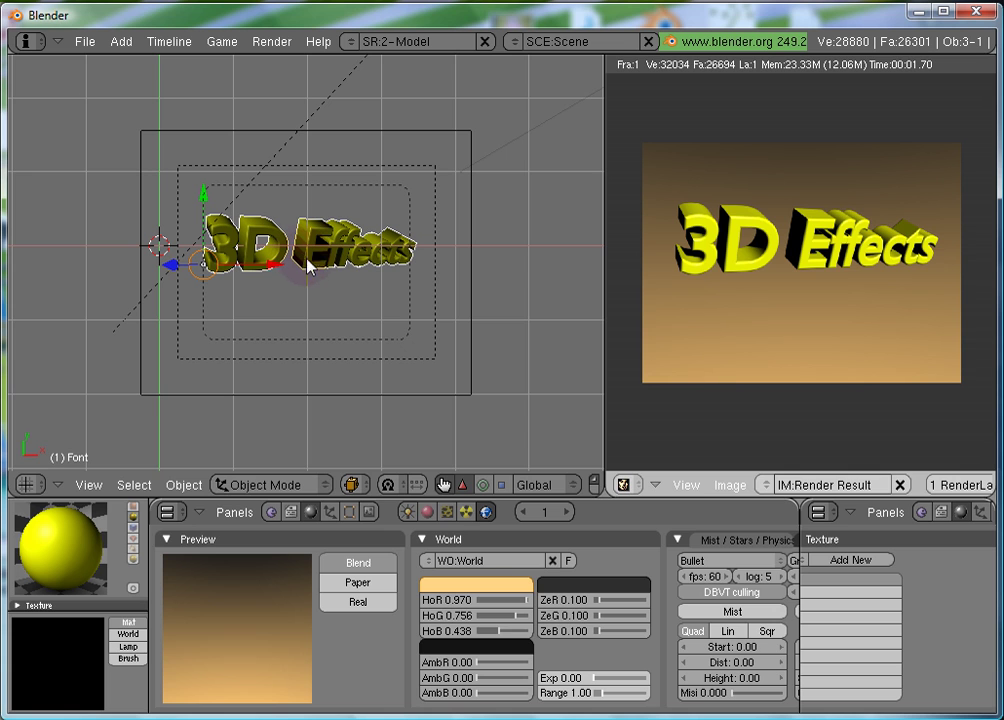
Add a new texture Tex.001 of type Wood to the text material, previewed with alpha.
left_click(369, 511)
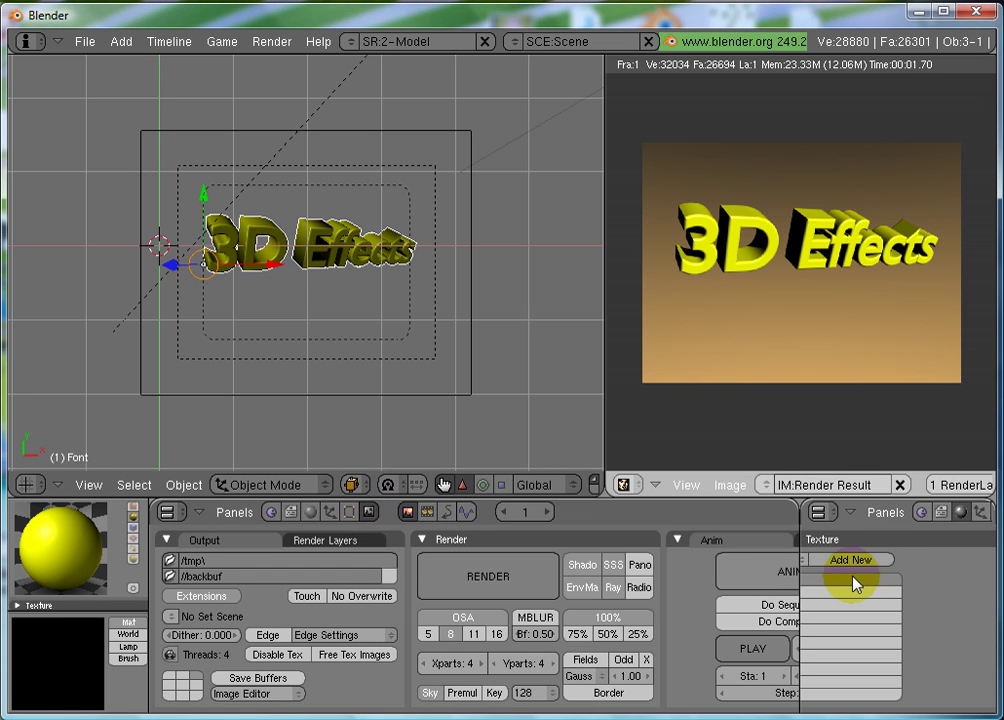
scroll(677, 575, "down", 3)
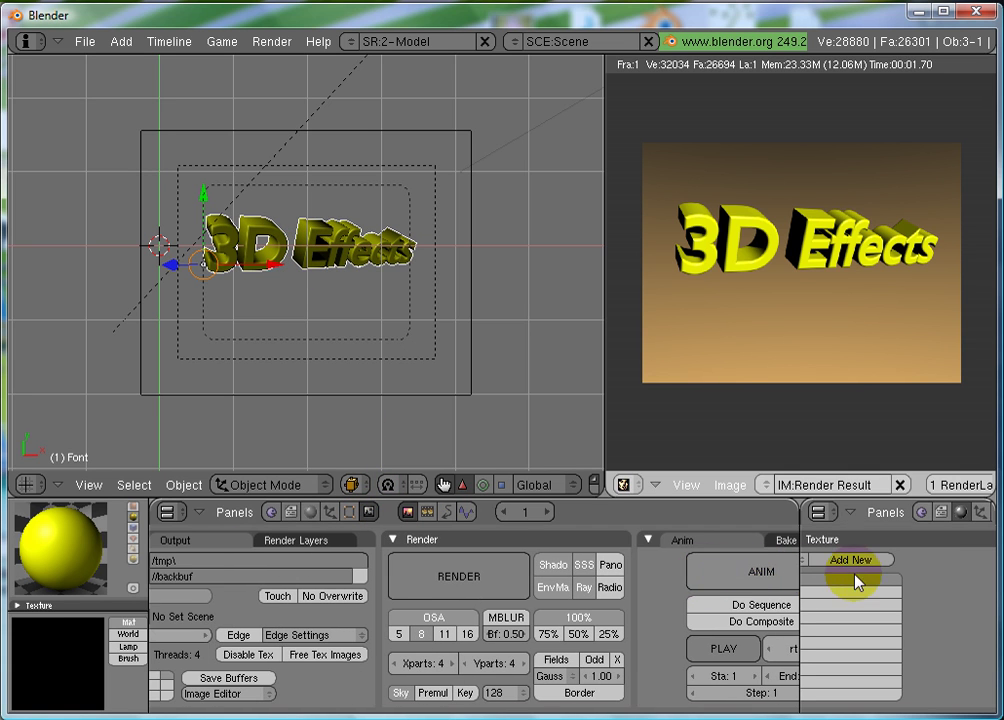
scroll(712, 571, "up", 3)
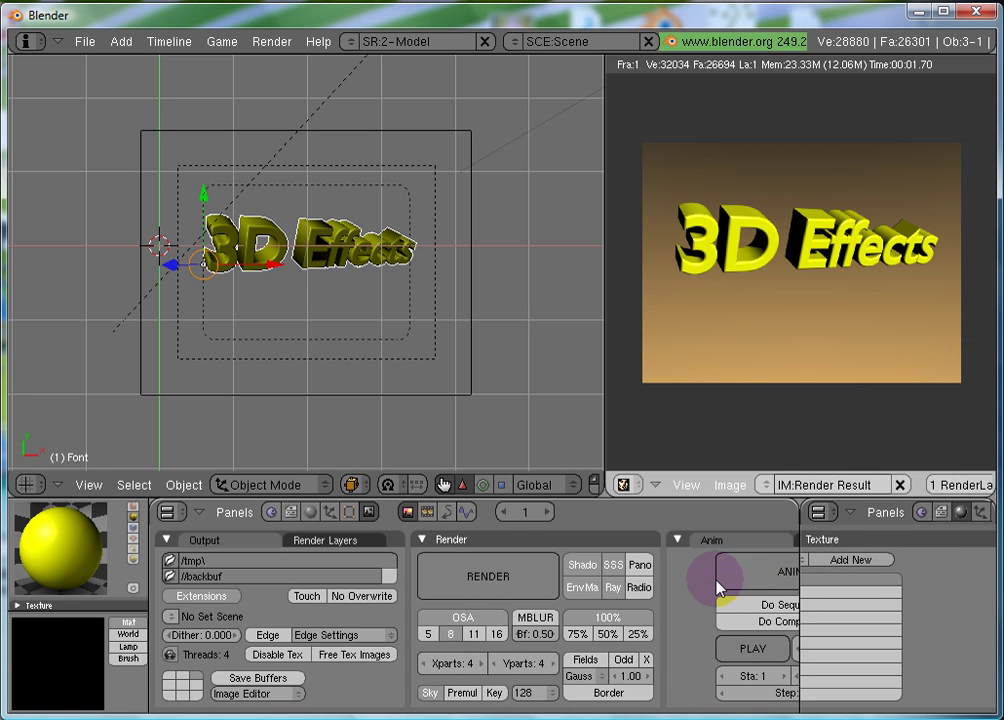
left_click(910, 560)
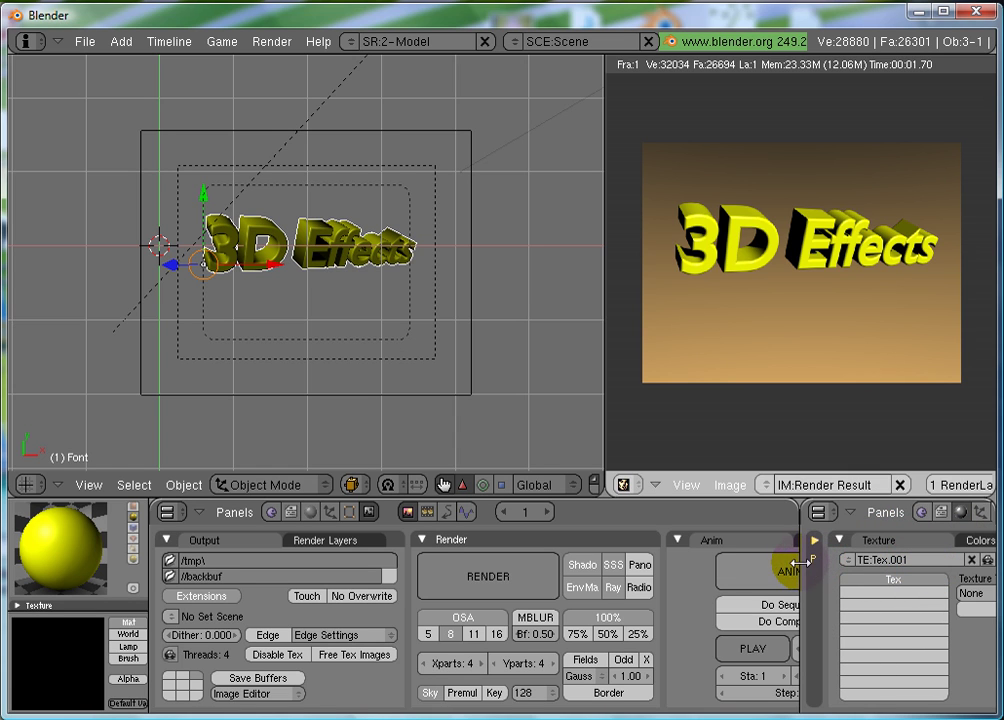
left_click_drag(800, 563, 520, 585)
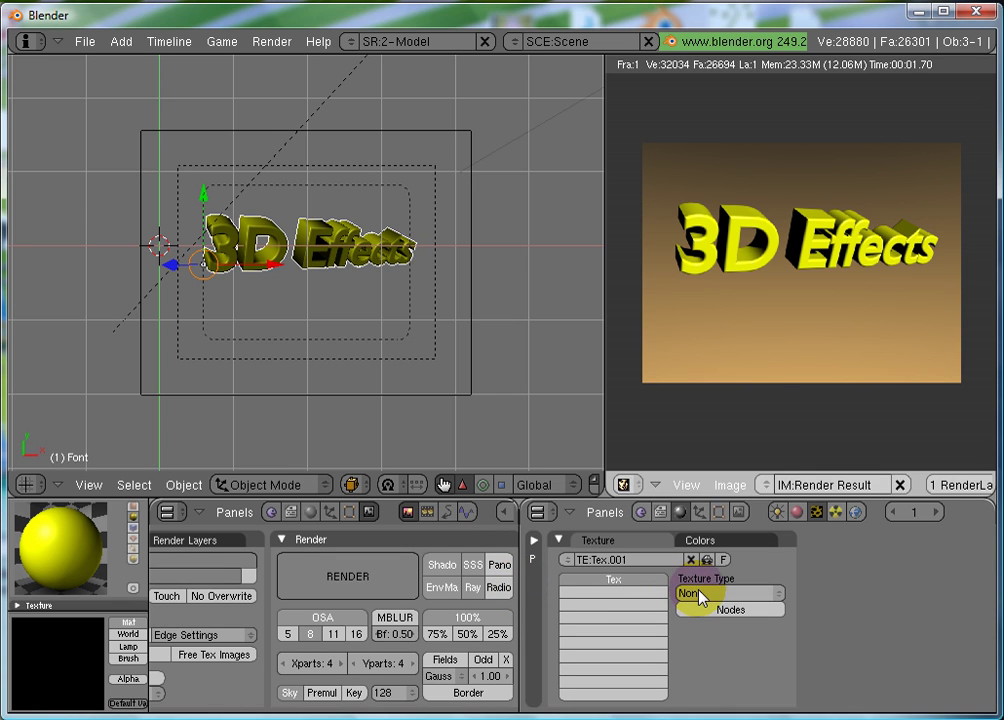
left_click(706, 594)
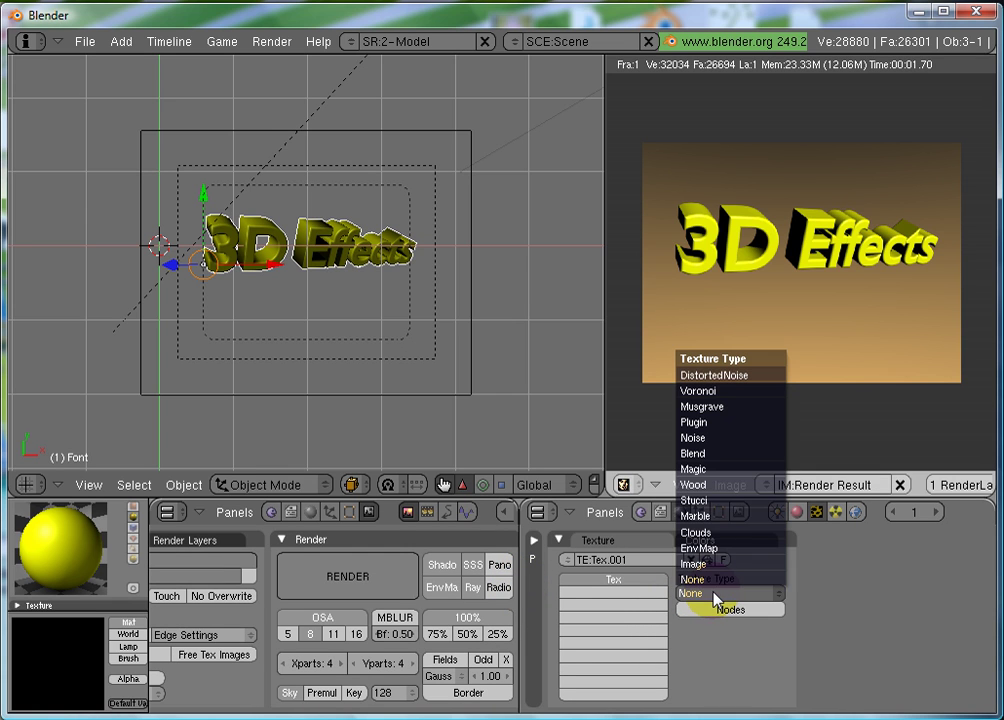
left_click(716, 486)
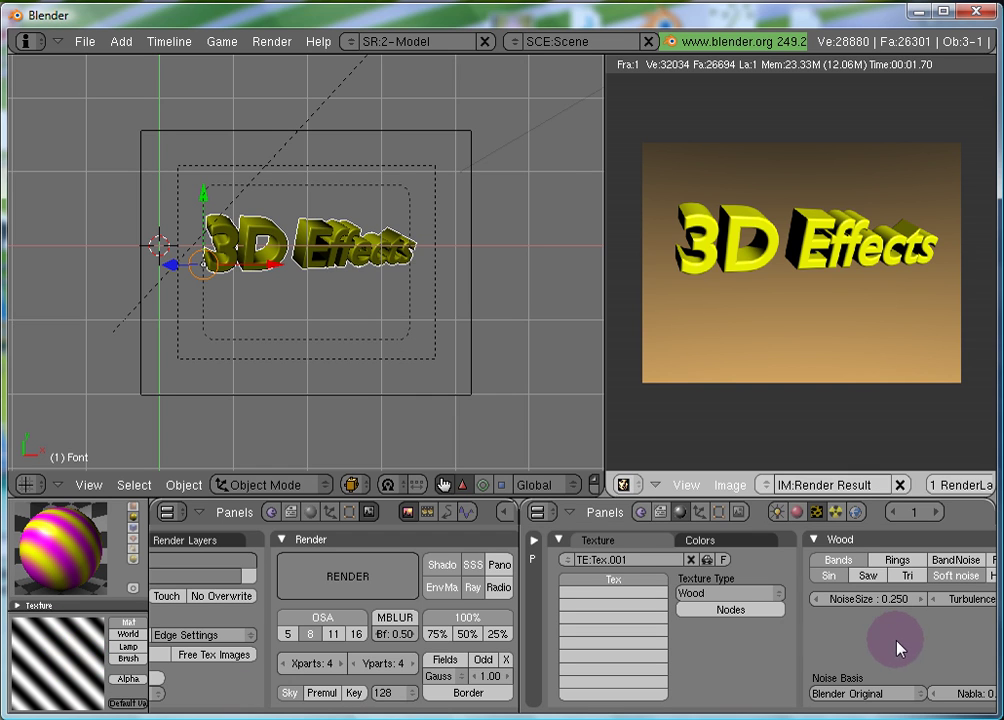
left_click(148, 678)
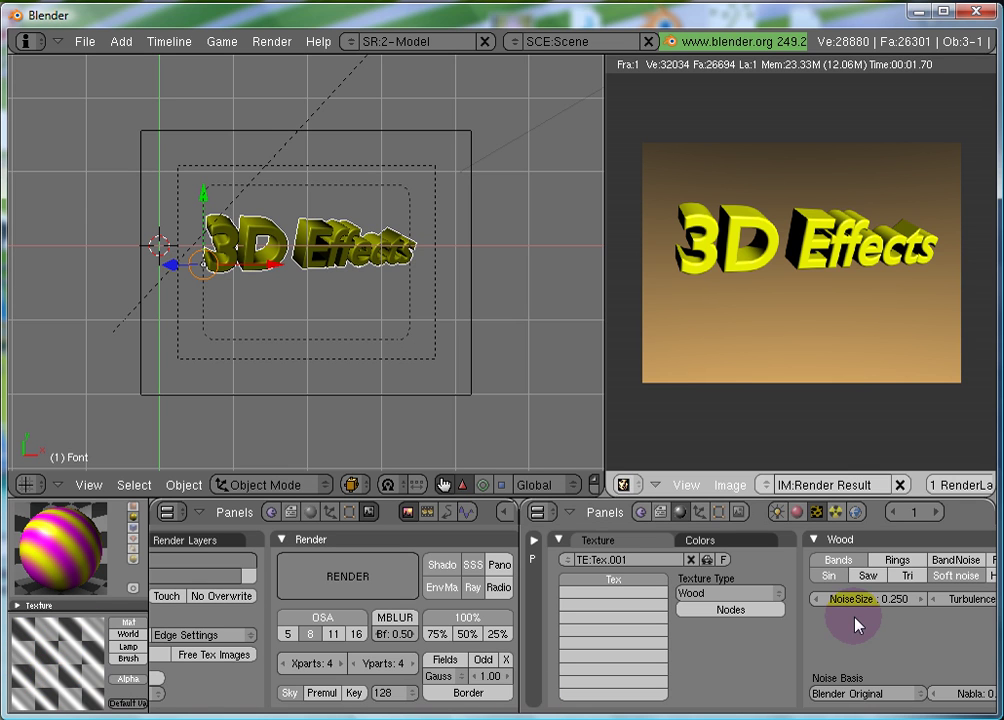
middle_click_drag(869, 625, 941, 688)
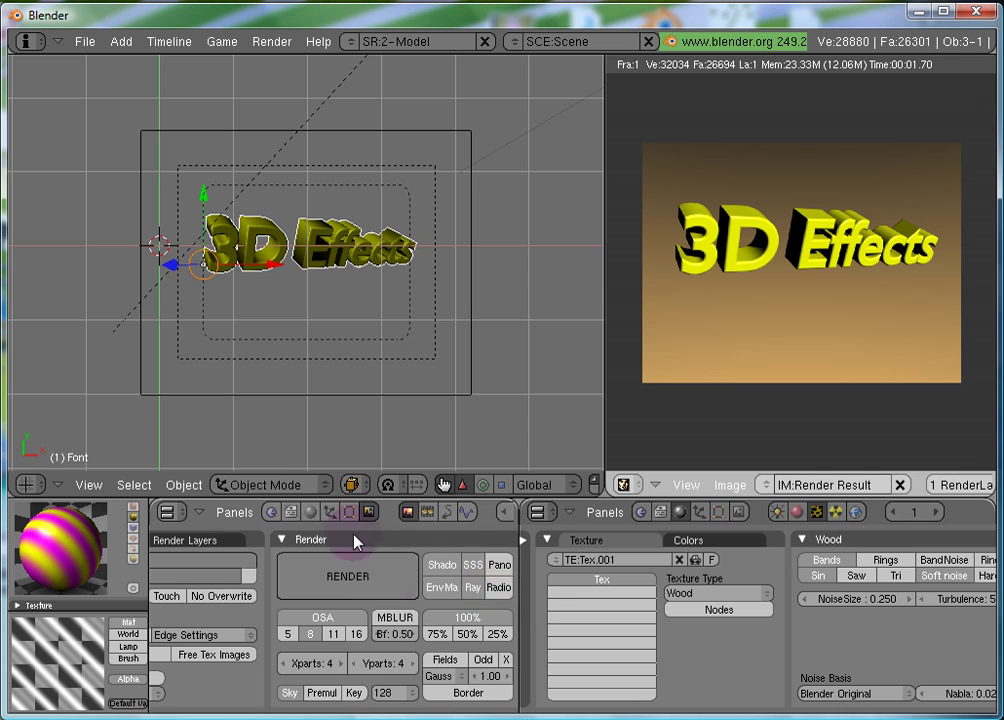
Shift the material's magenta colour toward cyan-blue.
left_click(310, 511)
middle_click_drag(470, 588, 334, 597)
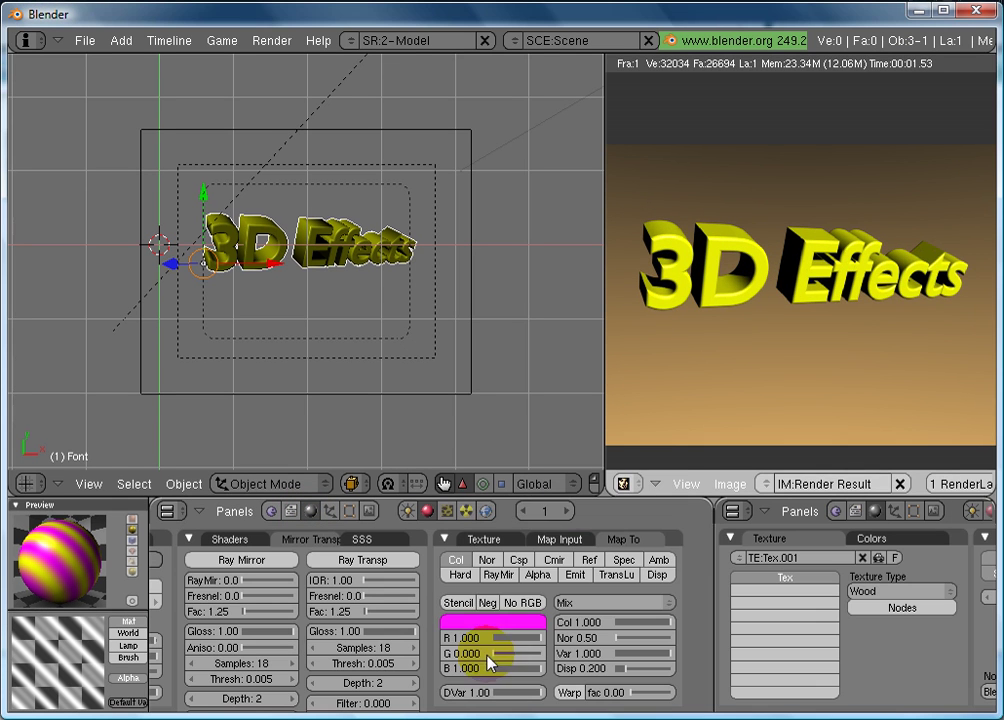
left_click(493, 622)
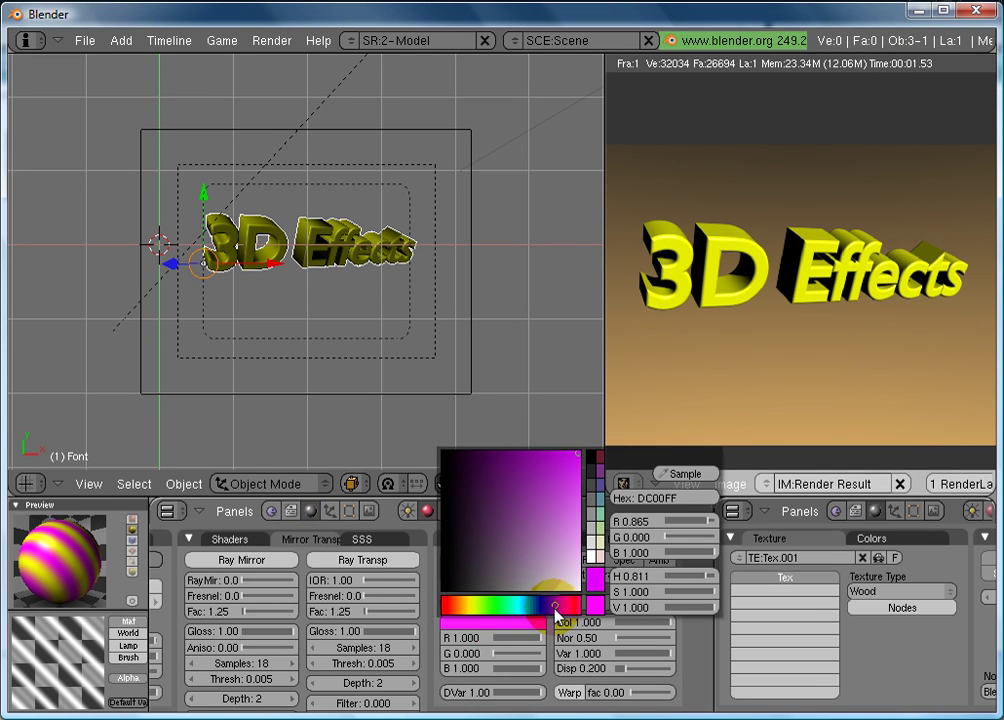
left_click_drag(556, 606, 518, 606)
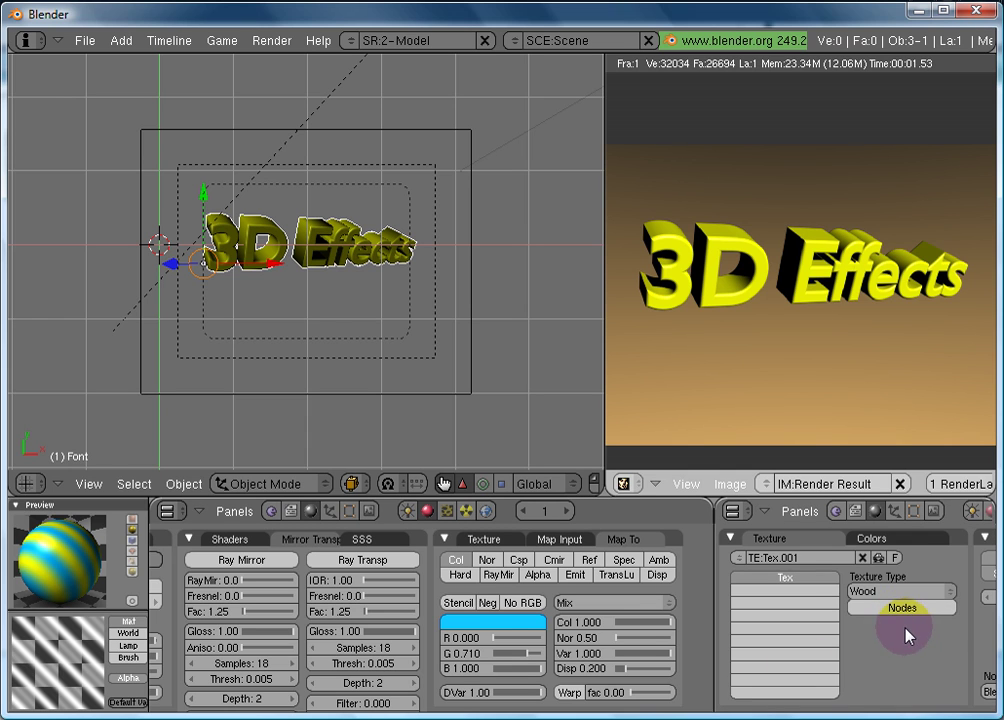
Give the wood bands a Saw profile and re-render to see cyan-and-yellow stripes.
middle_click_drag(896, 626, 699, 650)
left_click(792, 574)
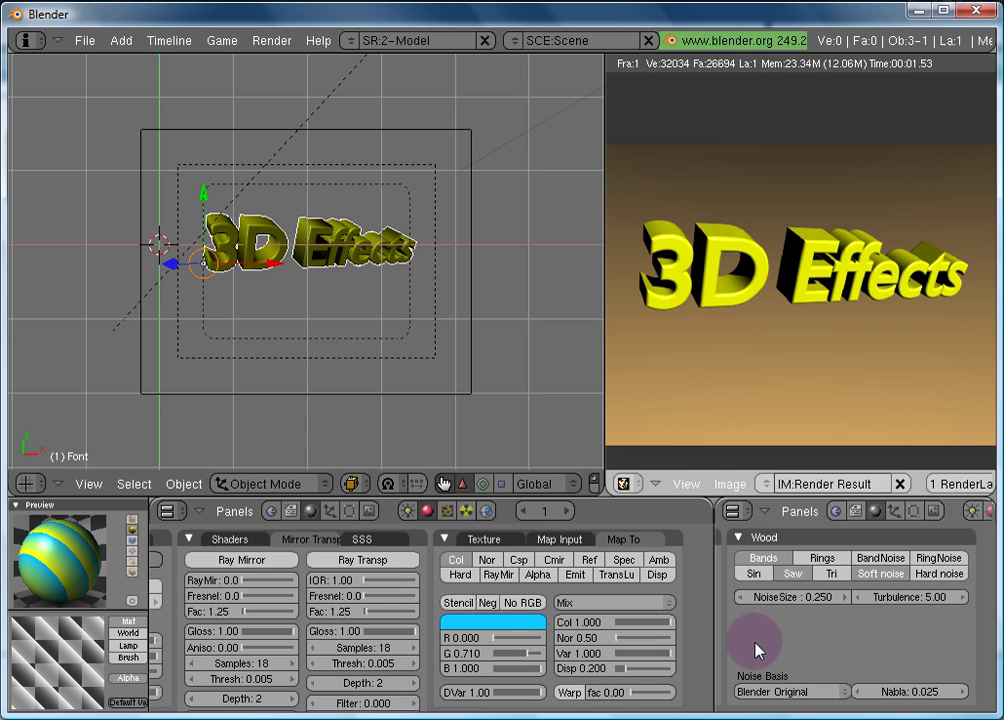
key("F12")
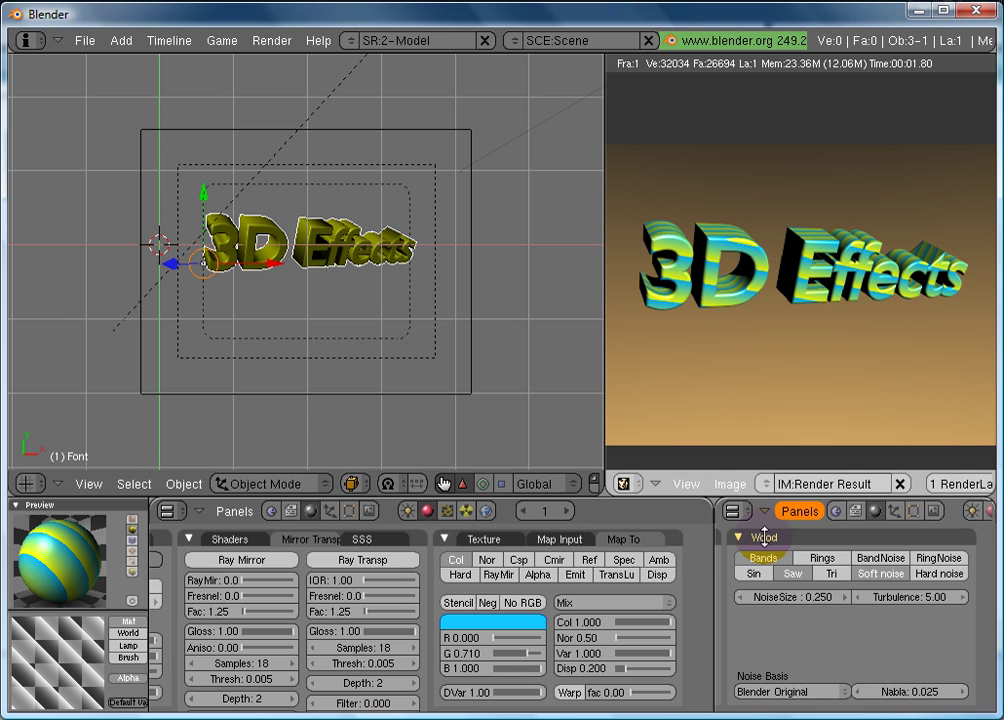
Switch the wood bands to Sine and open the texture's Map Input coordinate options.
left_click(754, 574)
middle_click_drag(755, 576, 986, 578)
left_click(519, 560)
left_click(553, 560)
left_click(538, 576)
left_click(559, 539)
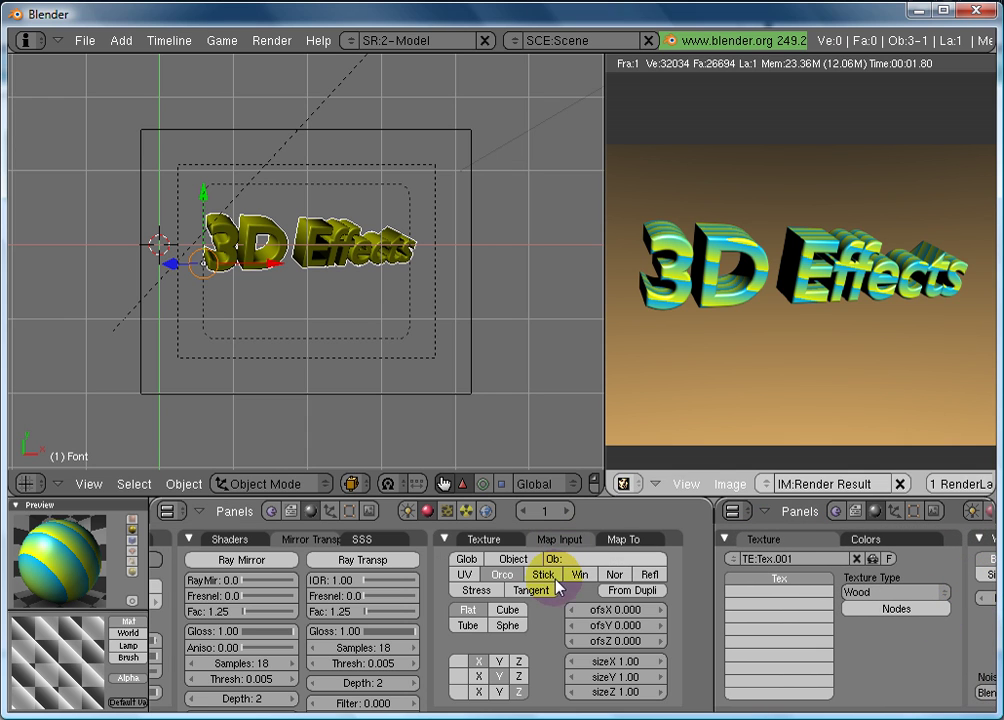
left_click(512, 559)
Compare Win and Glob mapping renders, then settle on Object coordinates and render.
left_click(578, 574)
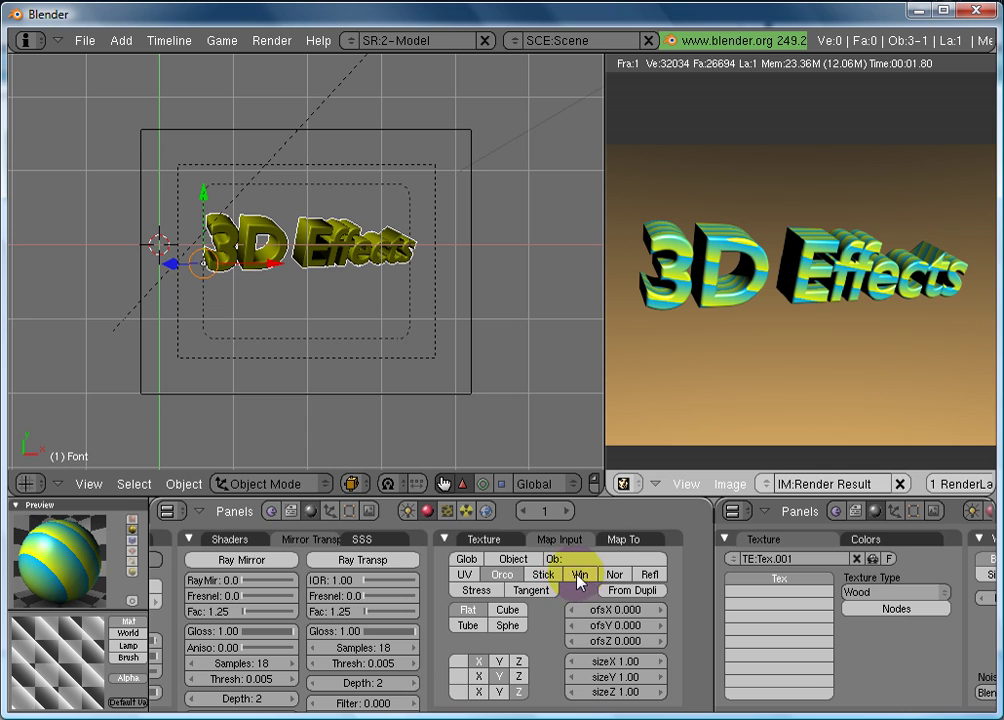
key("F12")
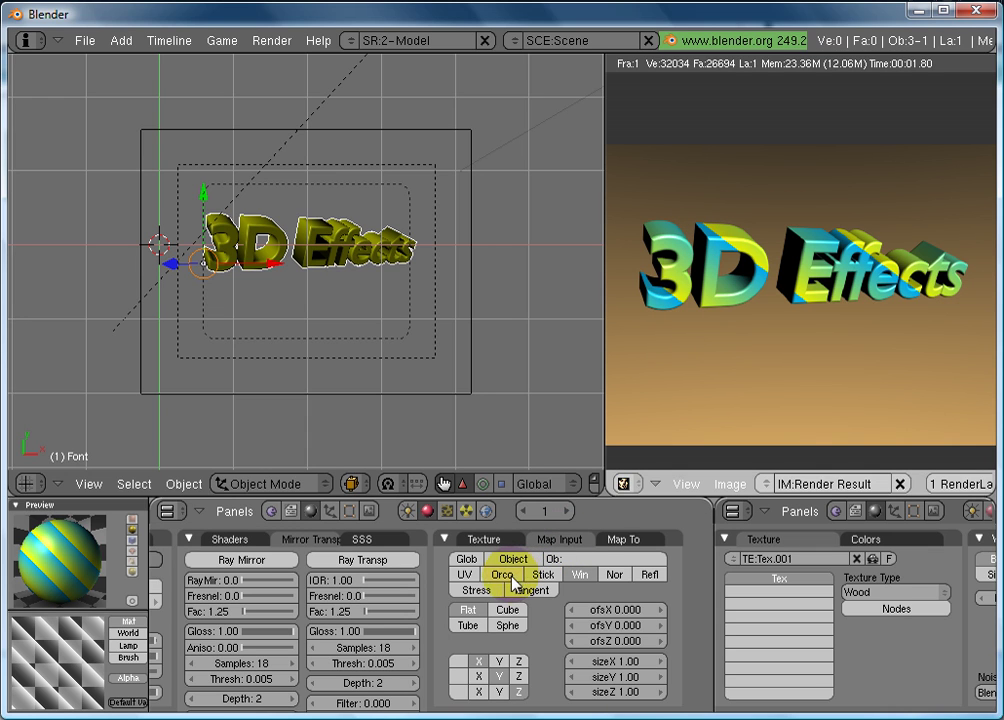
left_click(467, 560)
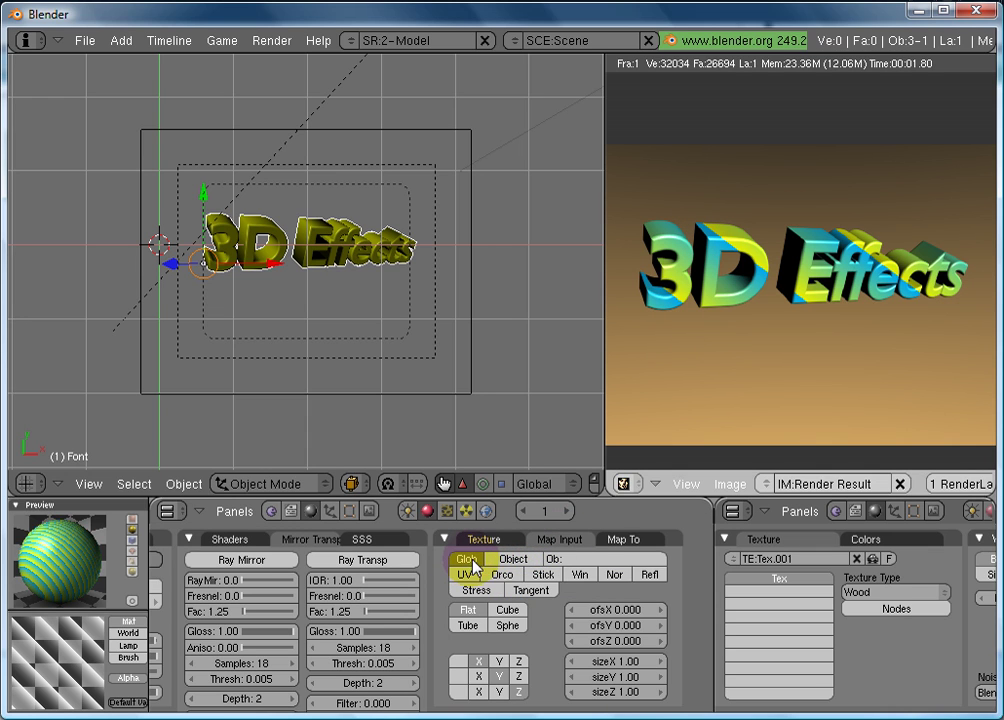
key("F12")
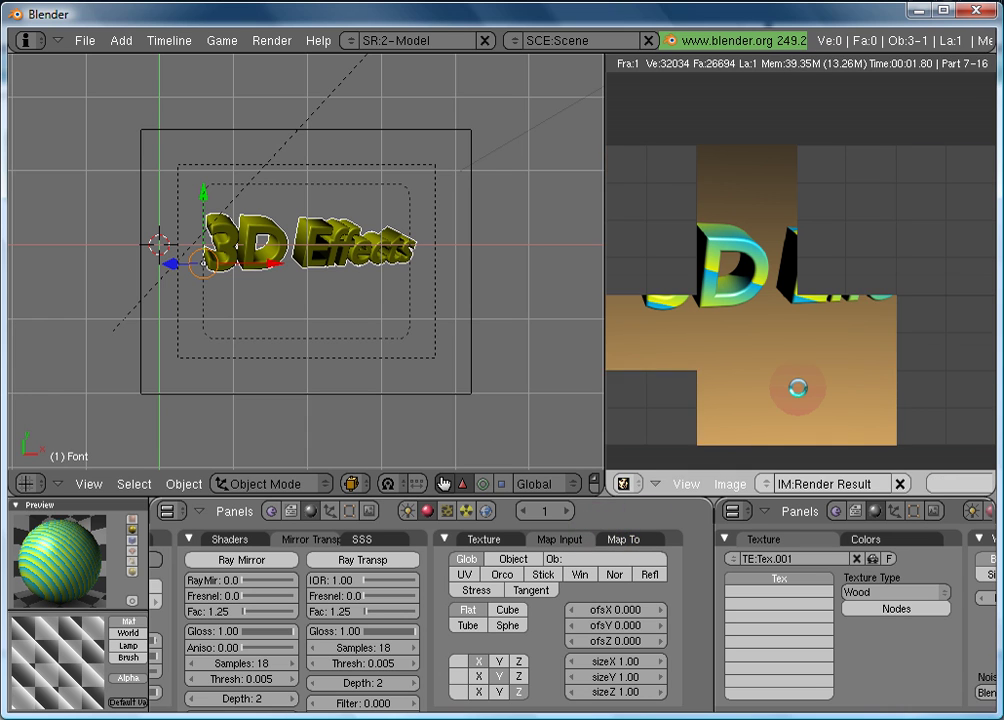
left_click(513, 558)
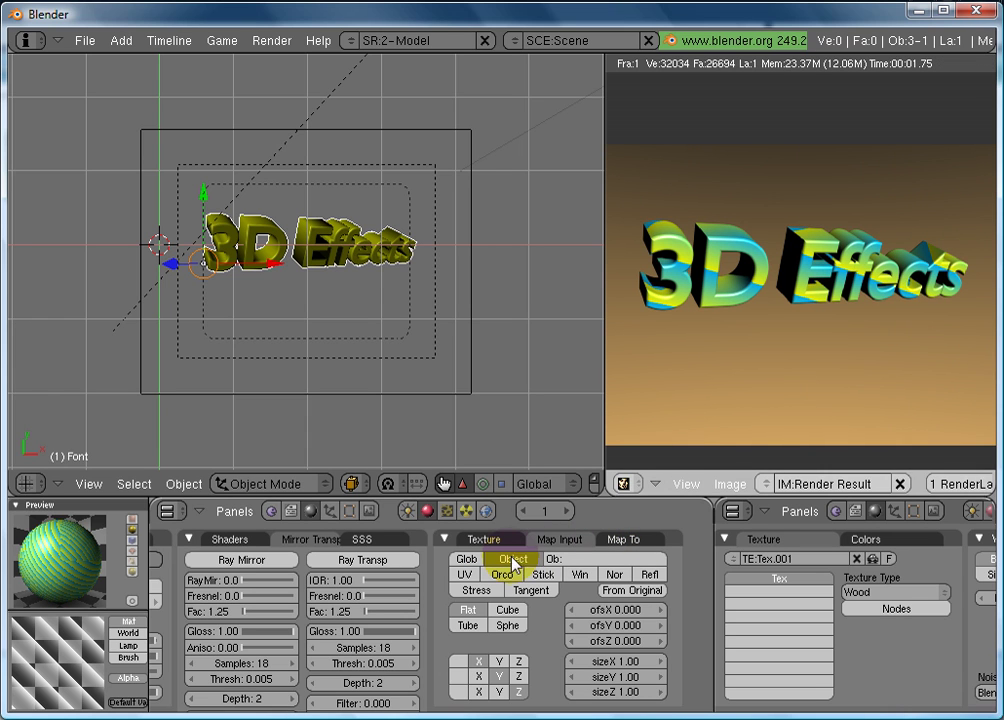
key("F12")
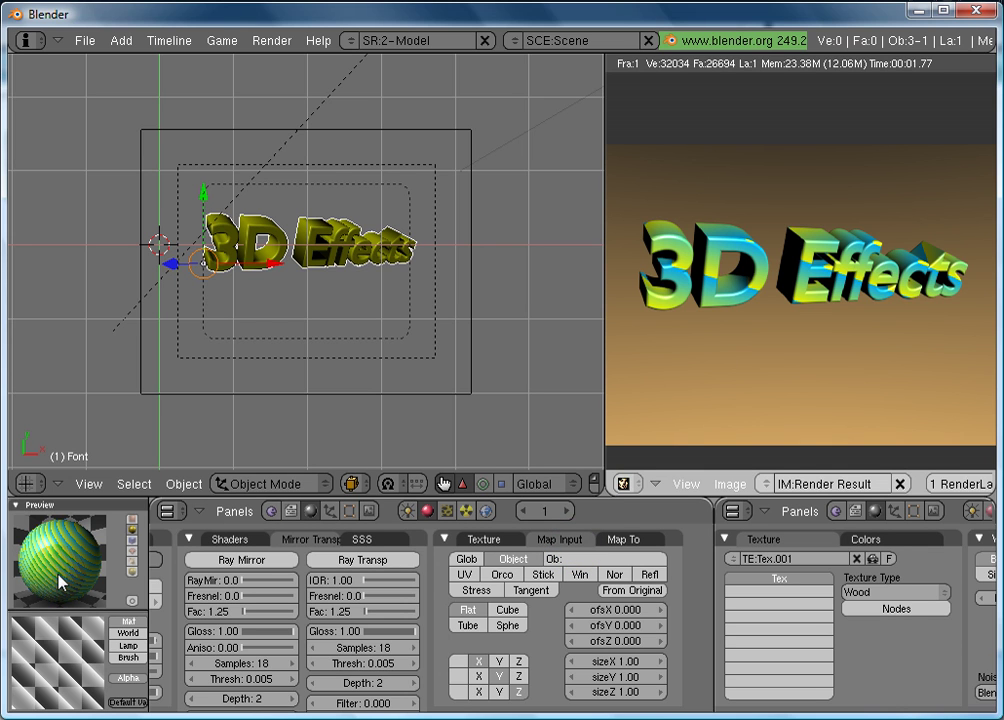
Turn on a Colorband in the Wood texture's colour settings.
middle_click_drag(471, 599, 558, 645)
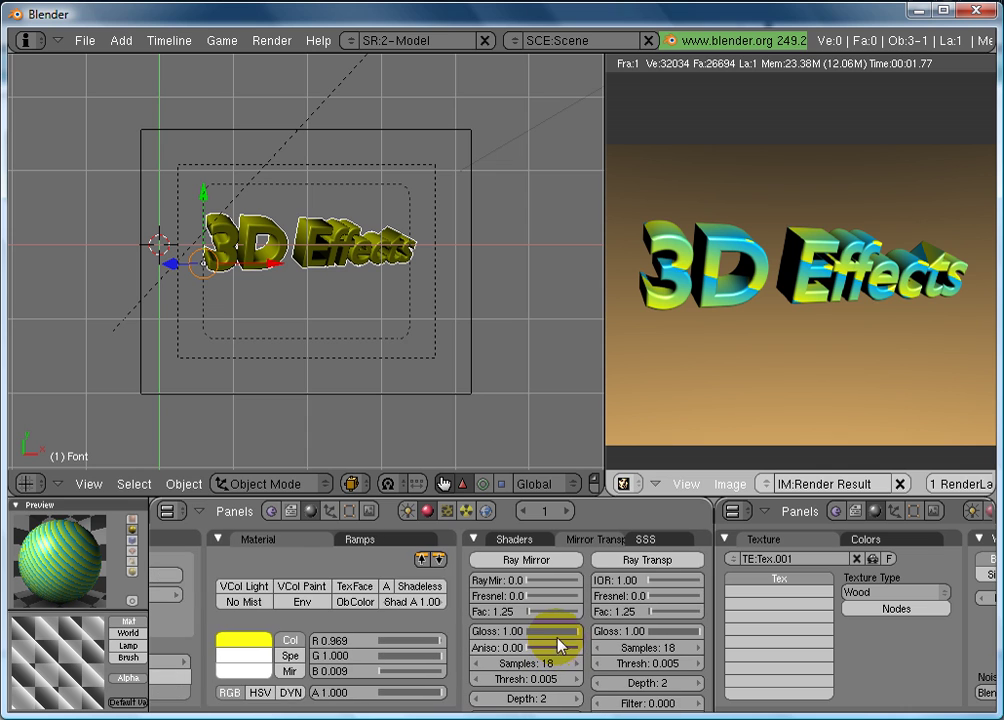
left_click(397, 542)
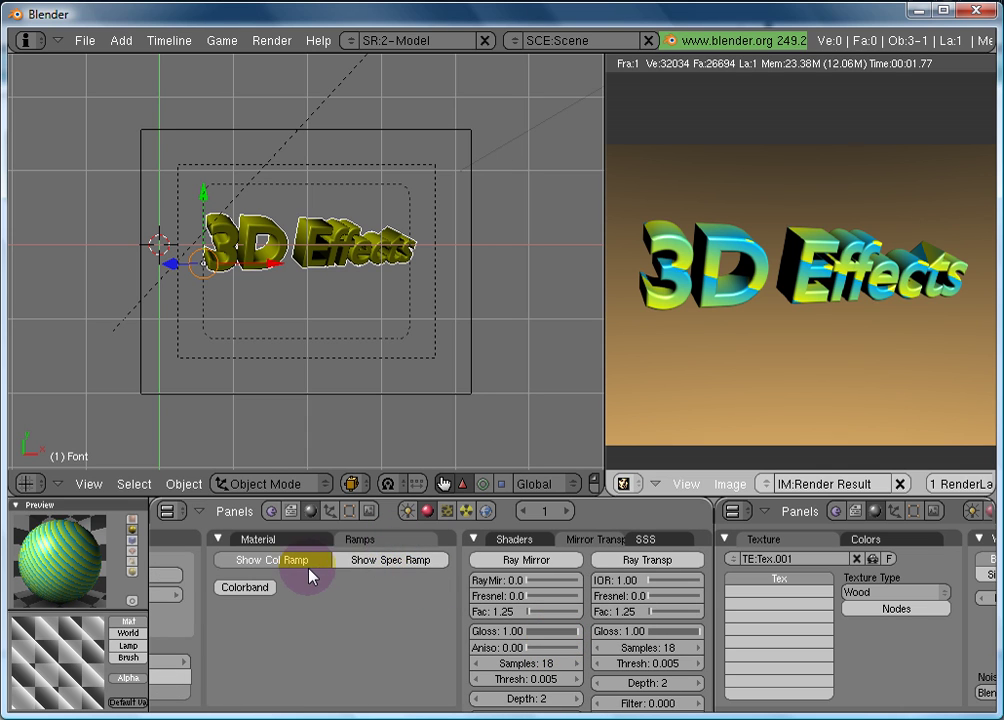
left_click(435, 550)
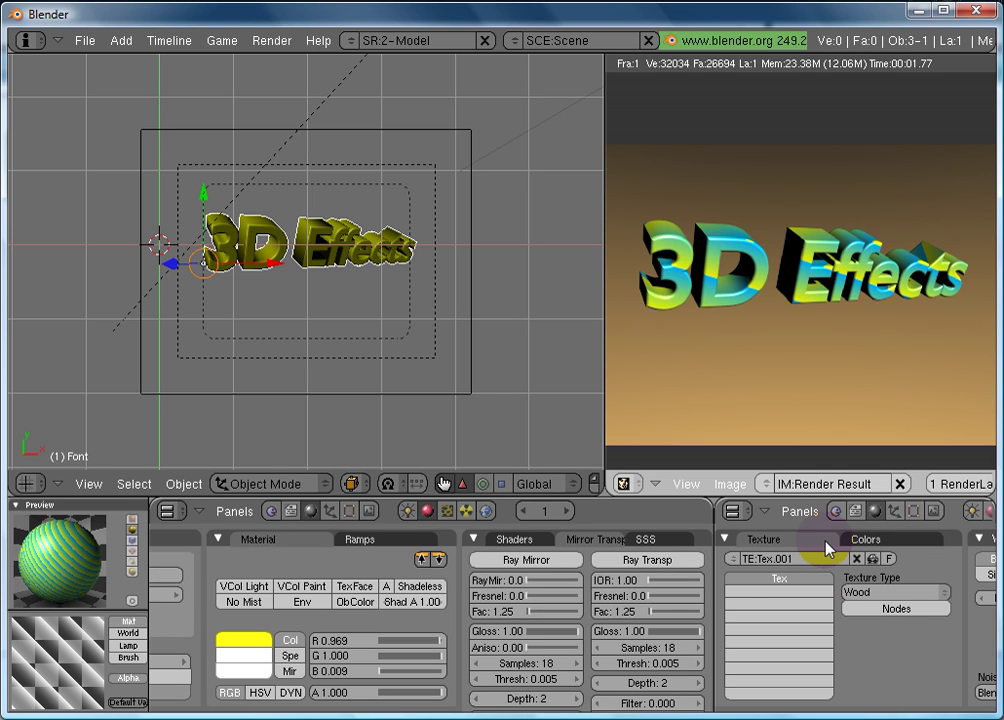
middle_click_drag(878, 553, 854, 566)
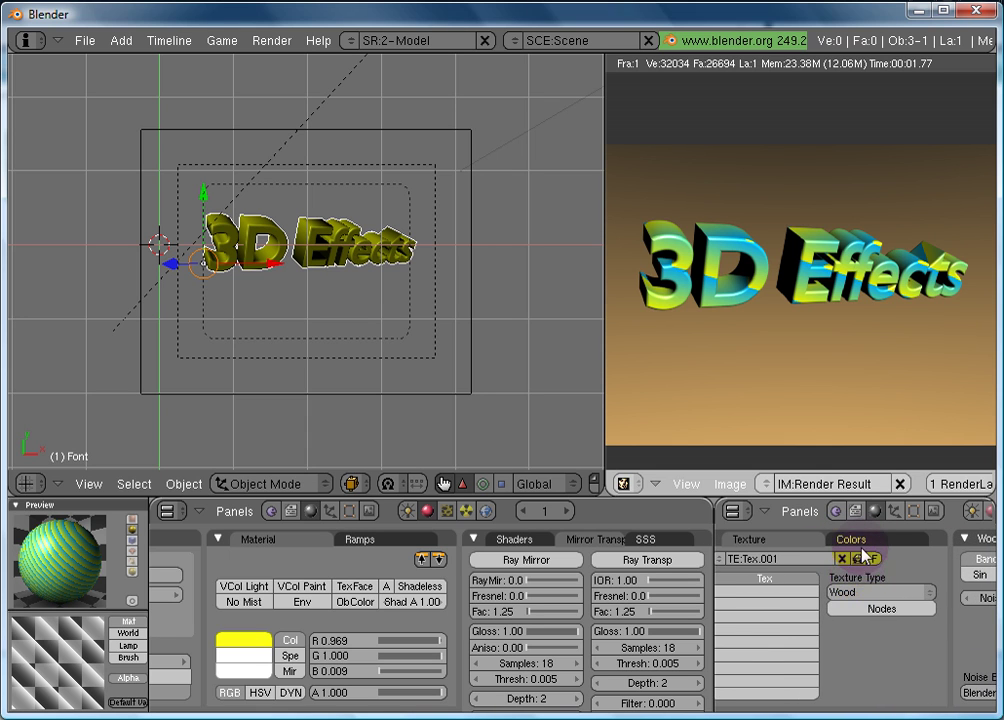
left_click(851, 539)
middle_click_drag(810, 599, 853, 594)
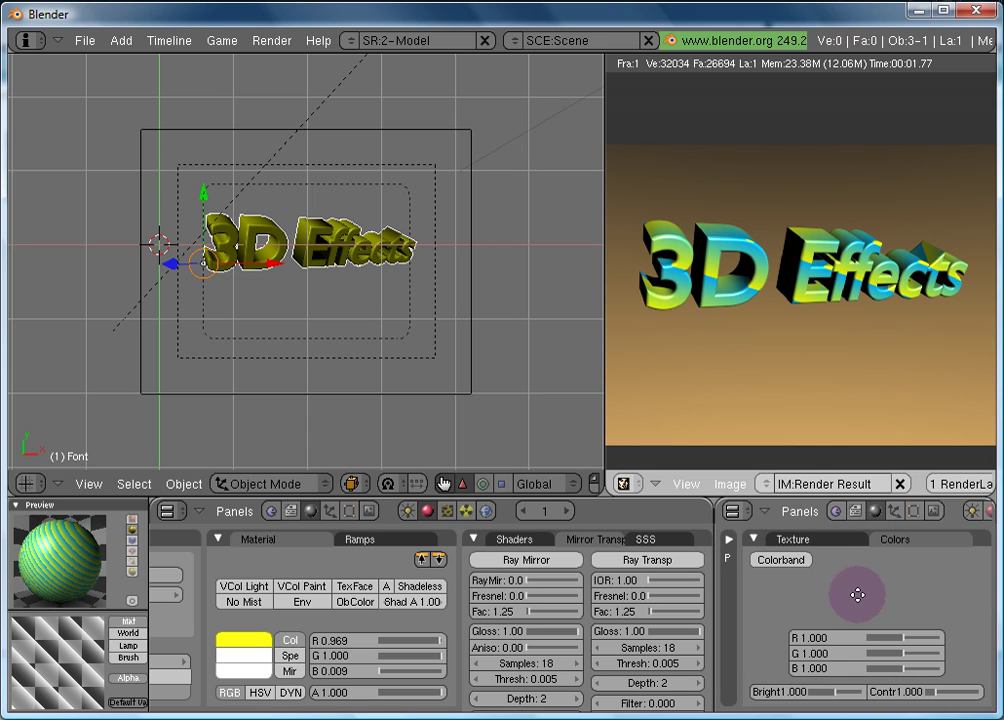
left_click(799, 562)
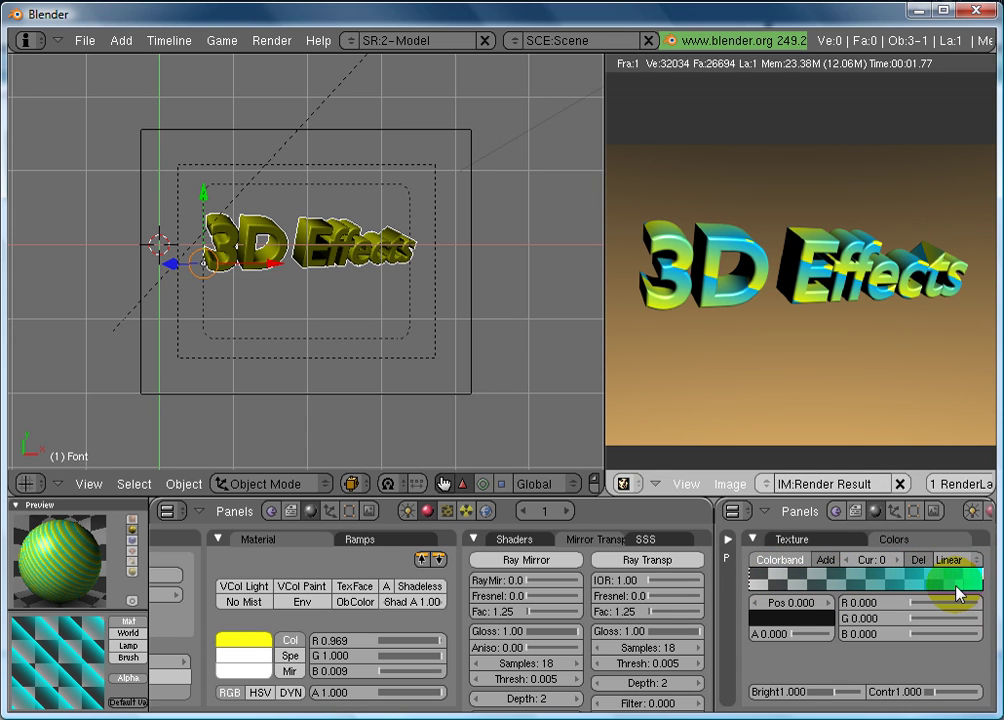
Make the 0.687 band stop fully opaque saturated blue (0.111, 0.213, 0.829).
left_click(911, 585)
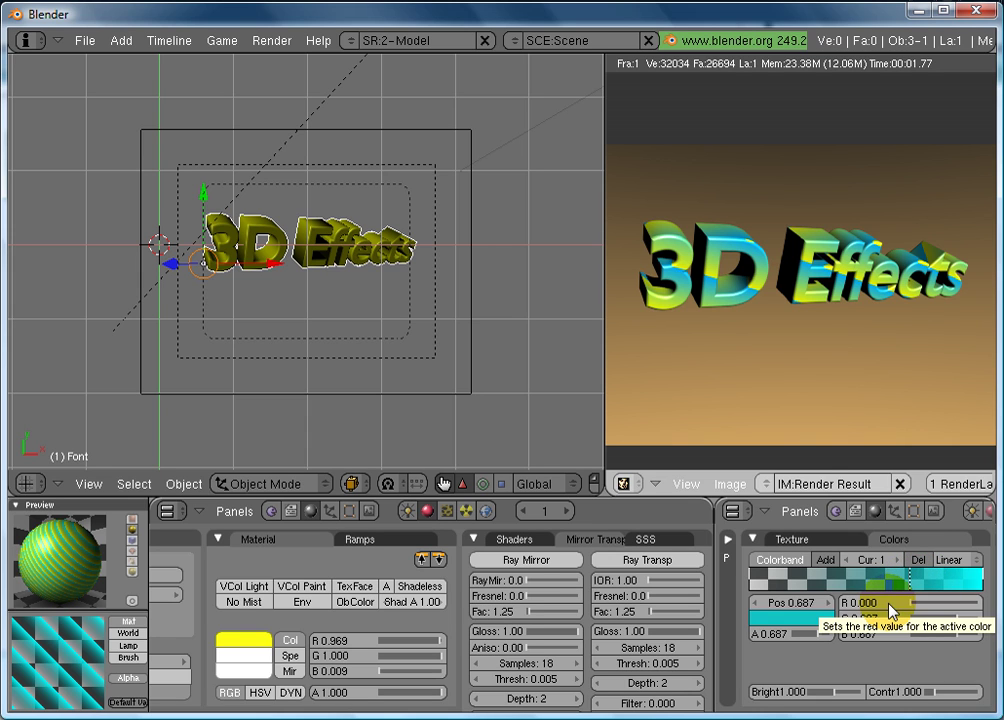
left_click(818, 617)
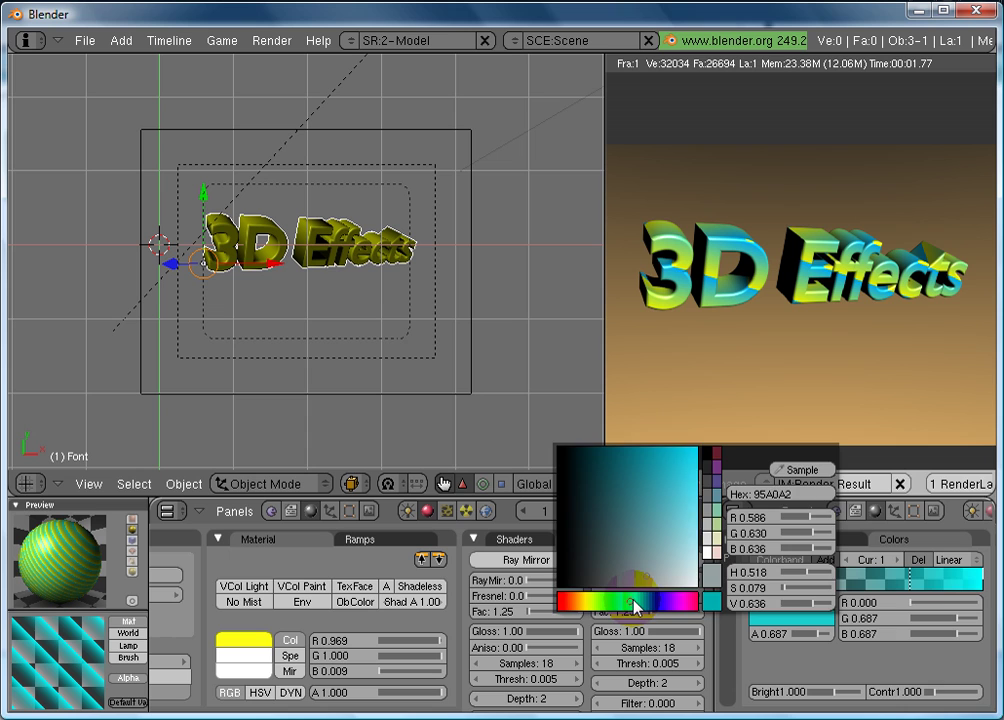
left_click(640, 600)
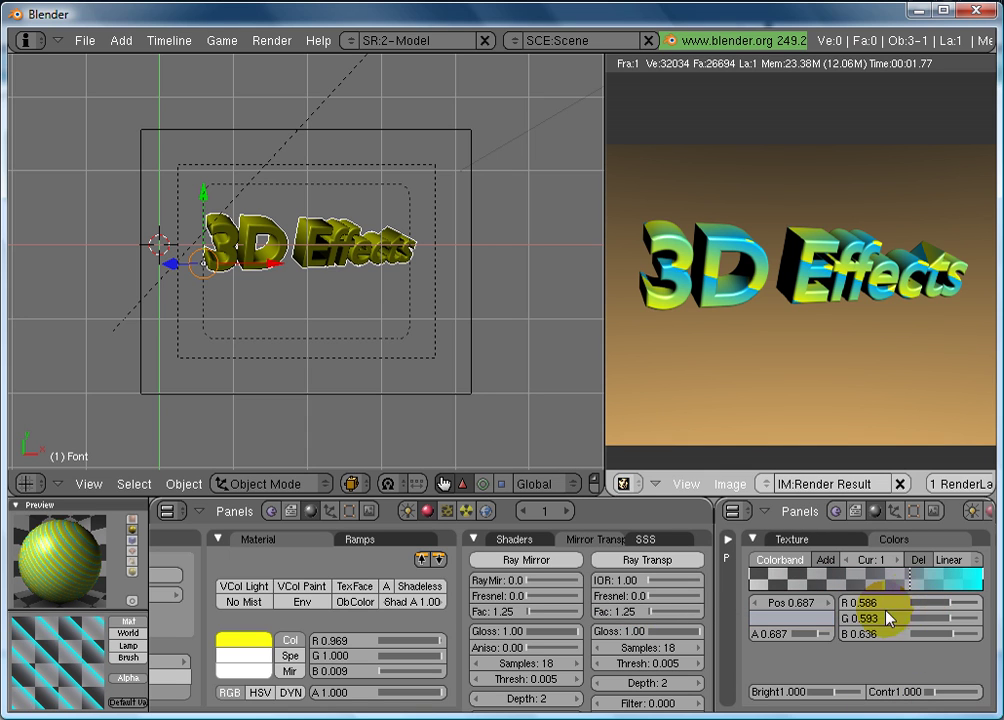
left_click_drag(813, 634, 834, 643)
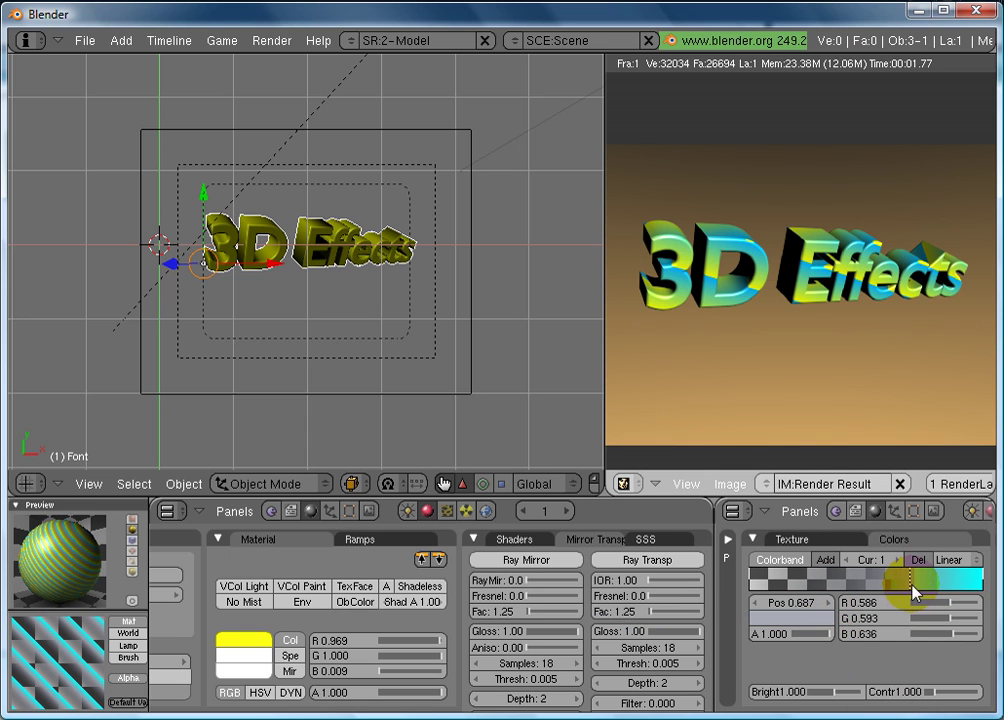
left_click(818, 619)
left_click_drag(675, 535, 672, 464)
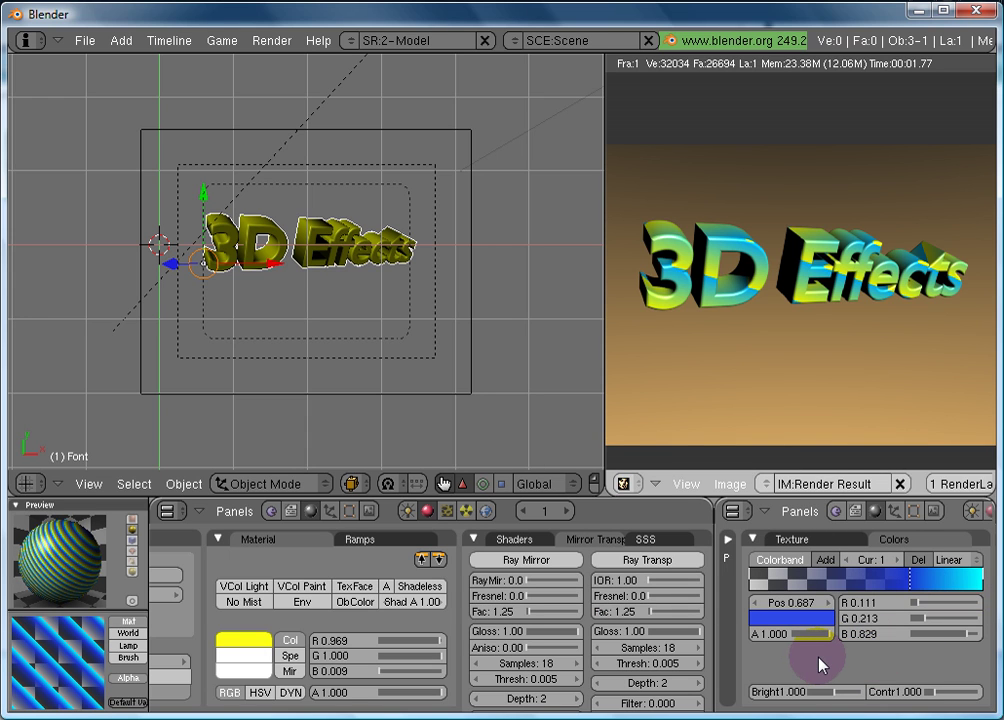
Render the text with the new colour band and briefly view it full-window.
key("F12")
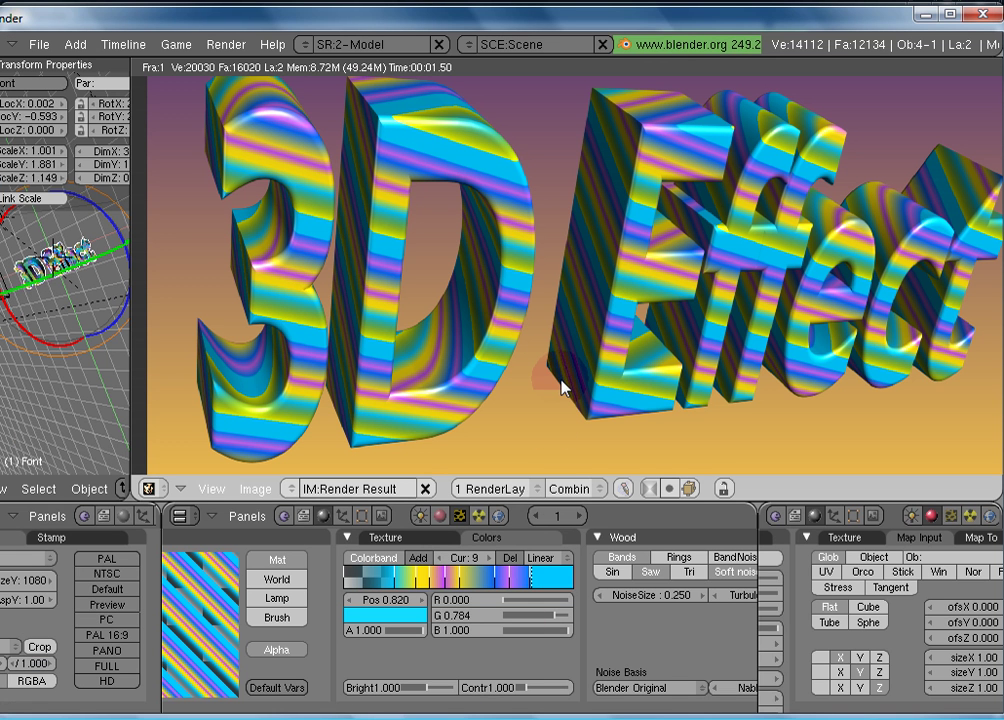
key("ctrl+Up")
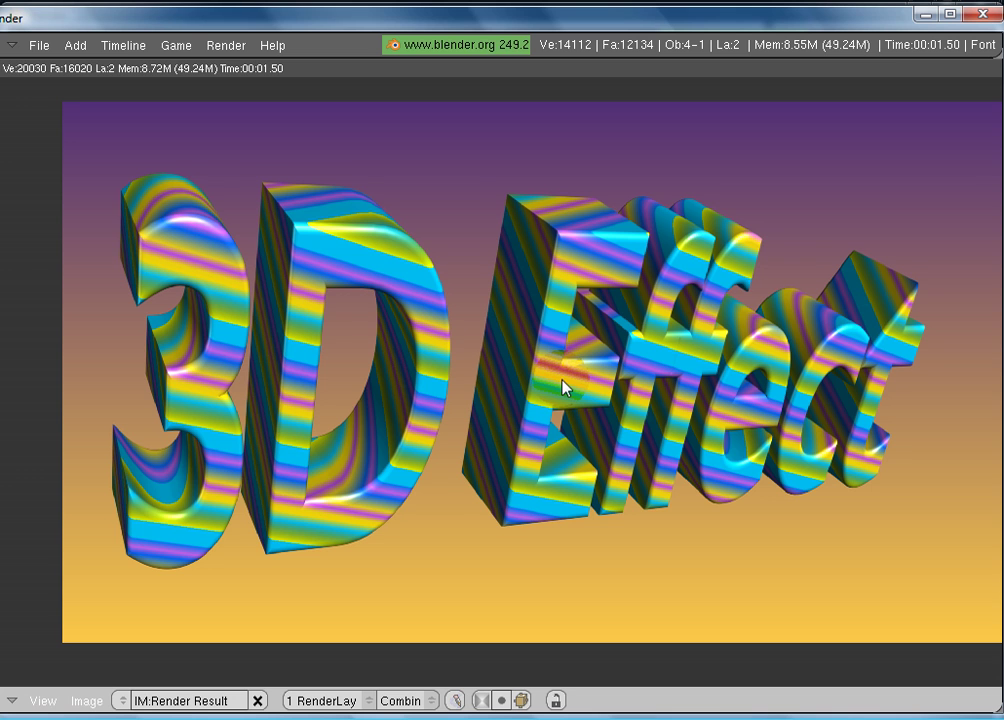
middle_click_drag(562, 385, 504, 397)
key("ctrl+Up")
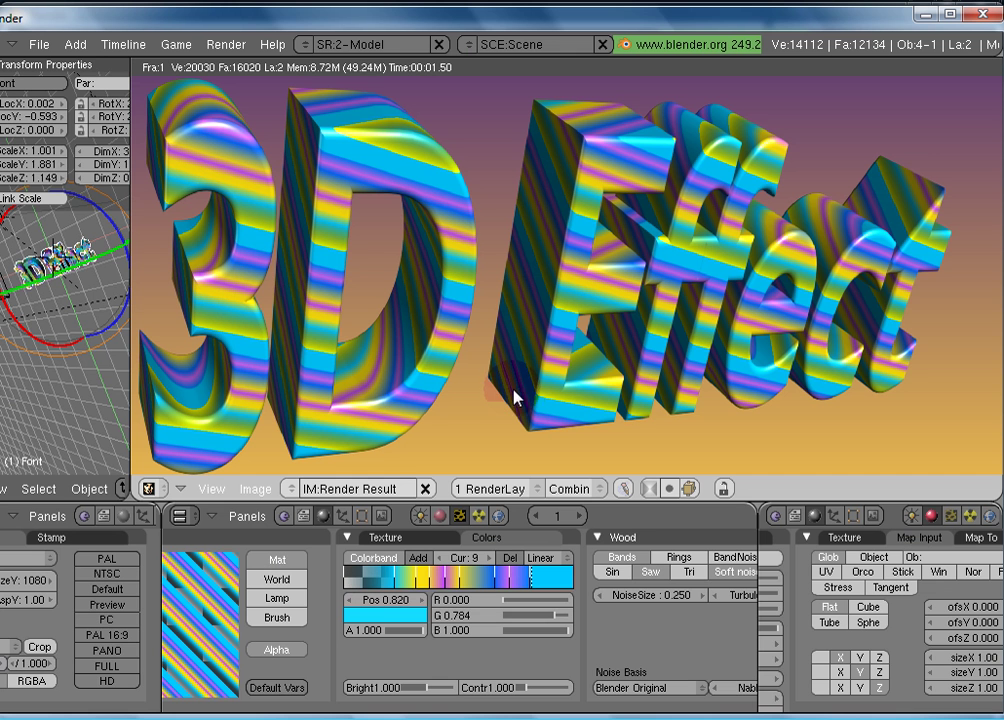
Select the blue stop near the band's end, re-render, and show the result full-window.
middle_click_drag(413, 652, 497, 708)
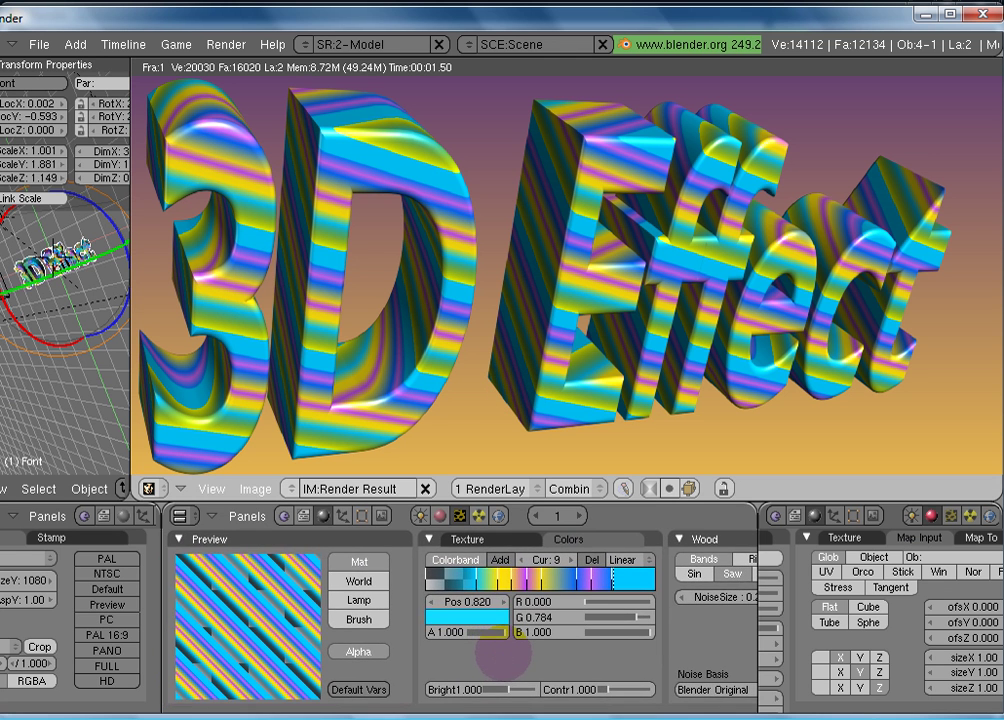
left_click(629, 583)
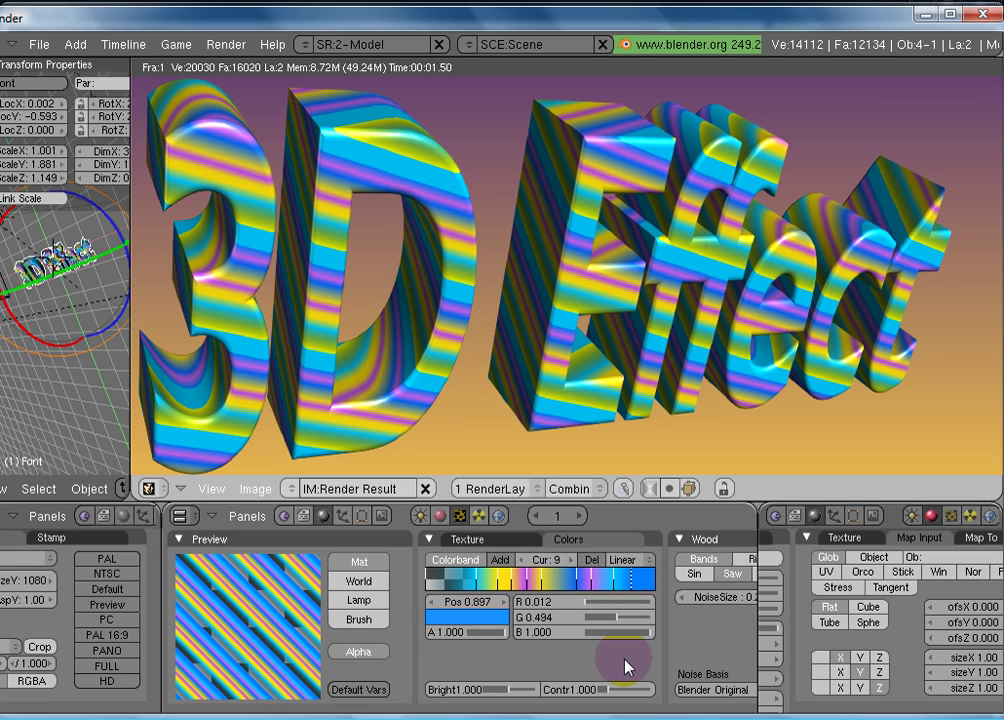
key("F12")
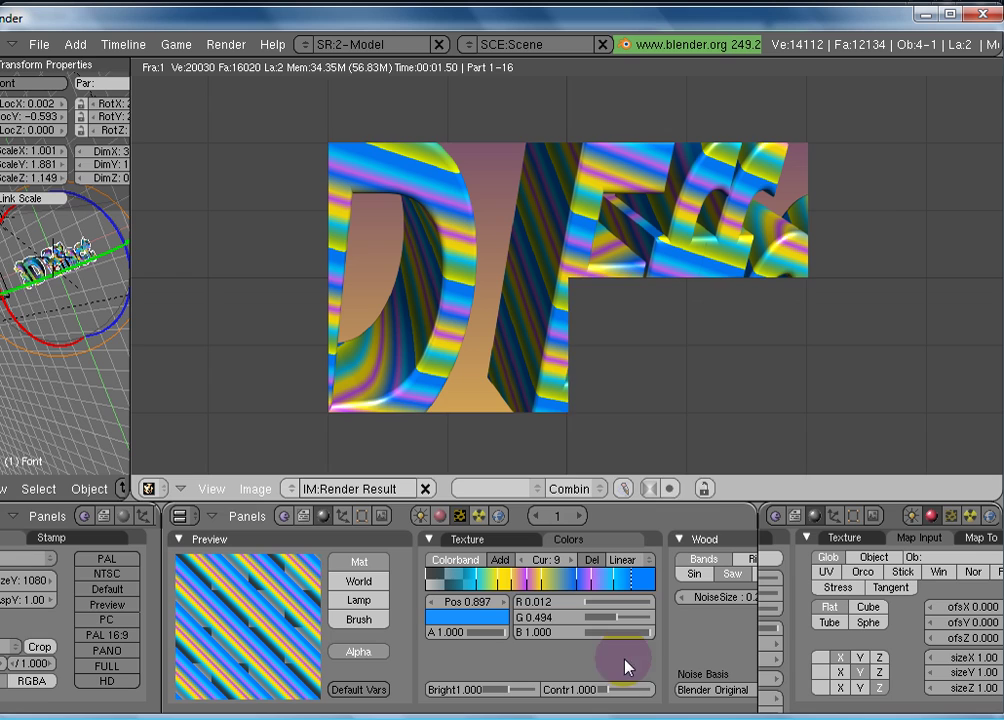
key("ctrl+Down")
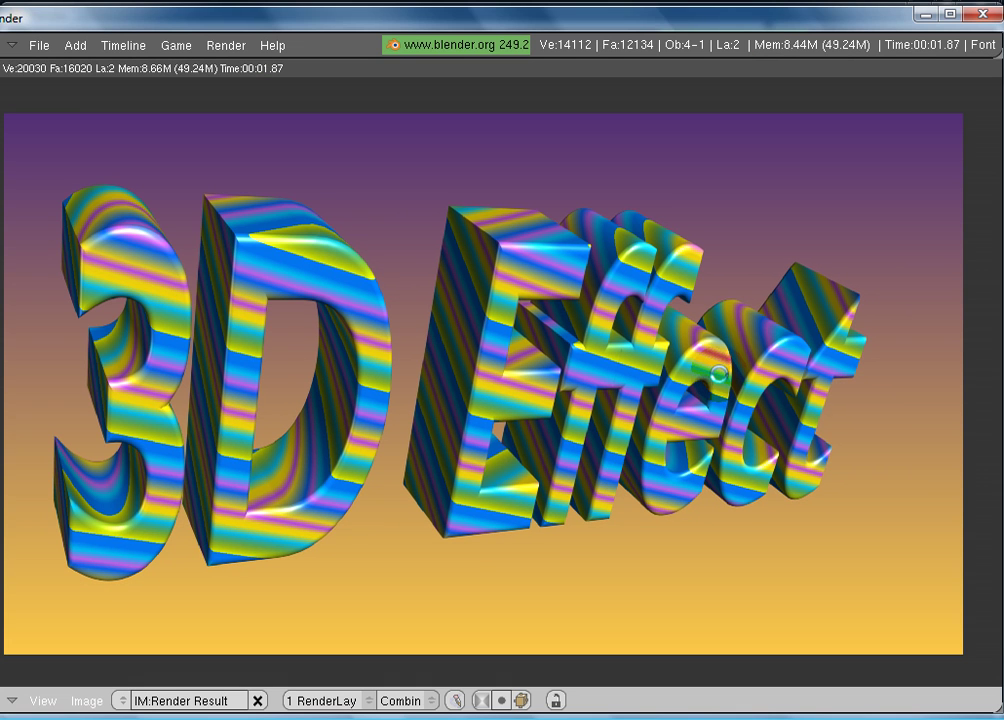